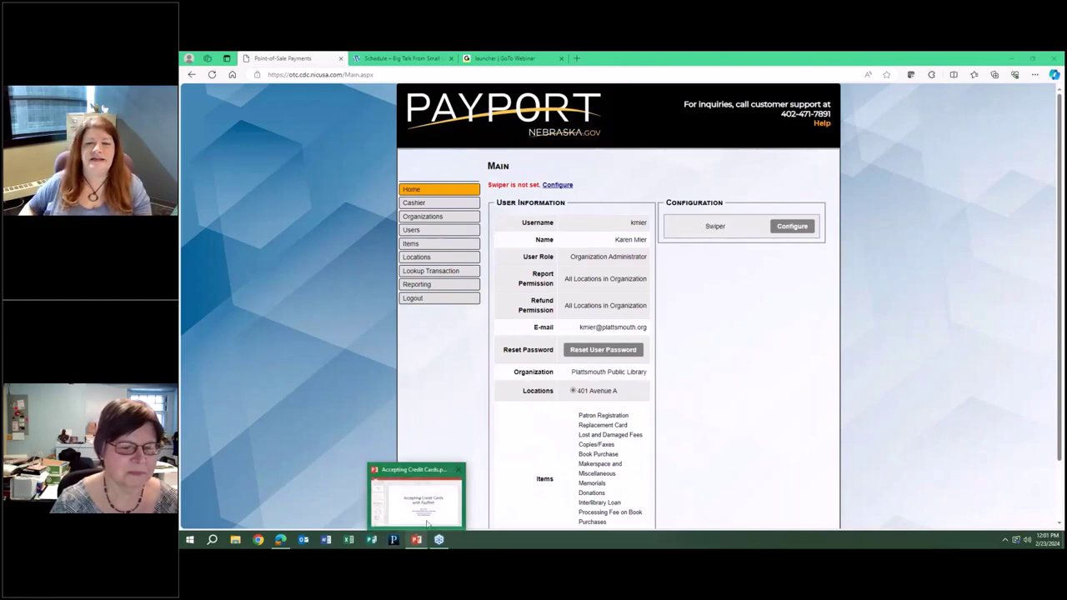
Step: Switch between the title slide presentation and PayPort, ending on the PayPort browser window
left_click(417, 541)
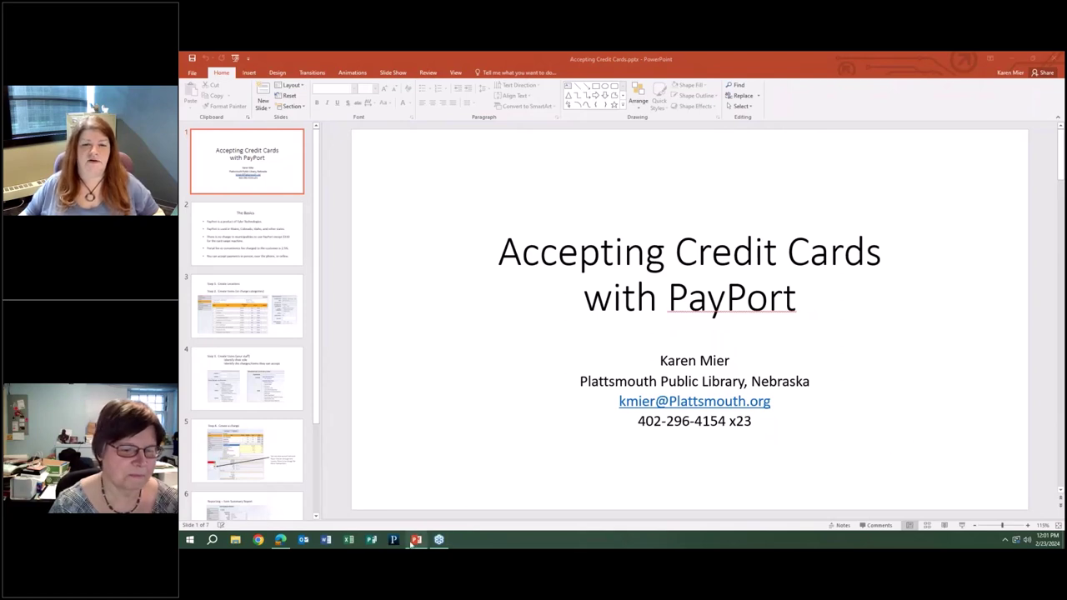
mouse_move(415, 544)
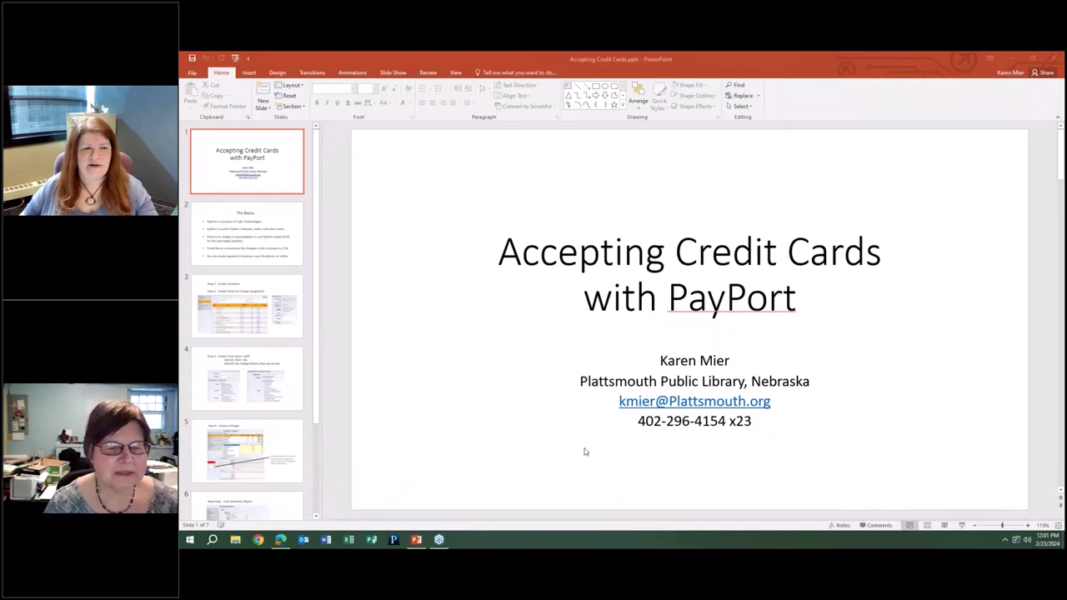
left_click(281, 541)
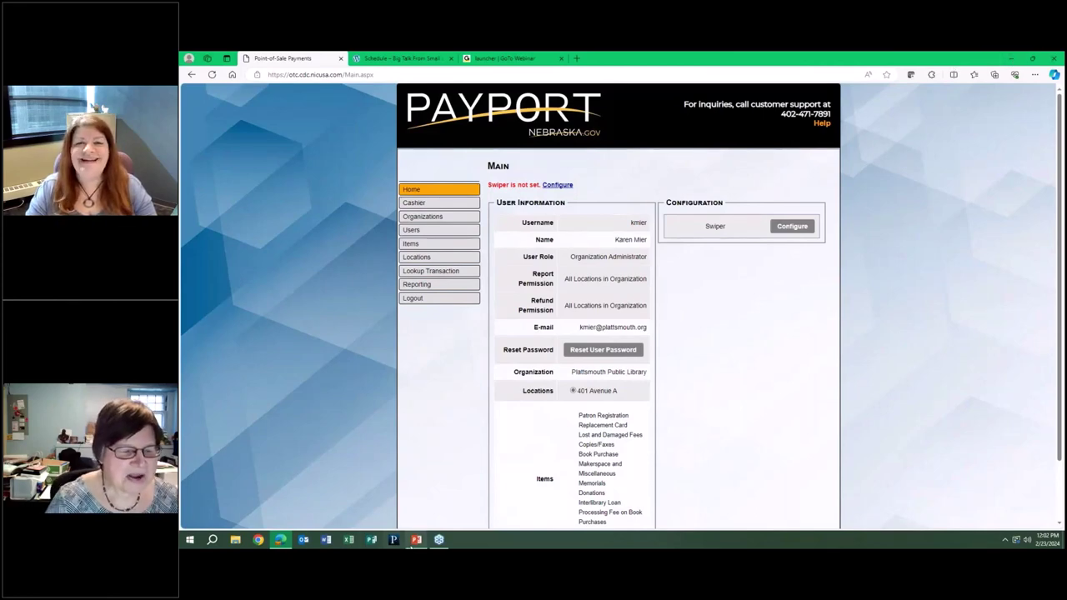
left_click(416, 539)
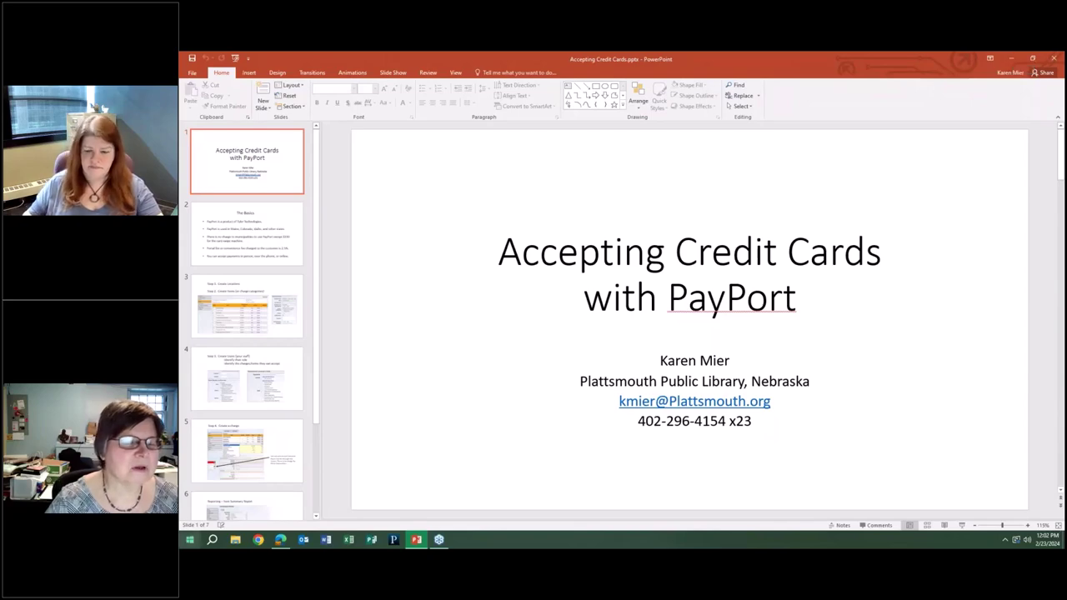
left_click(281, 539)
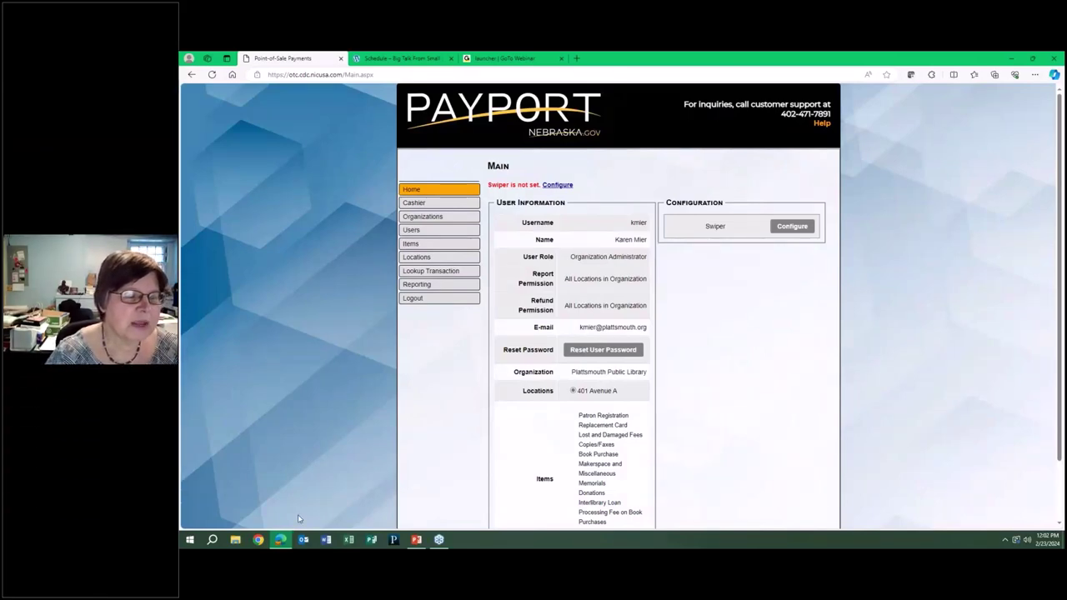
mouse_move(288, 542)
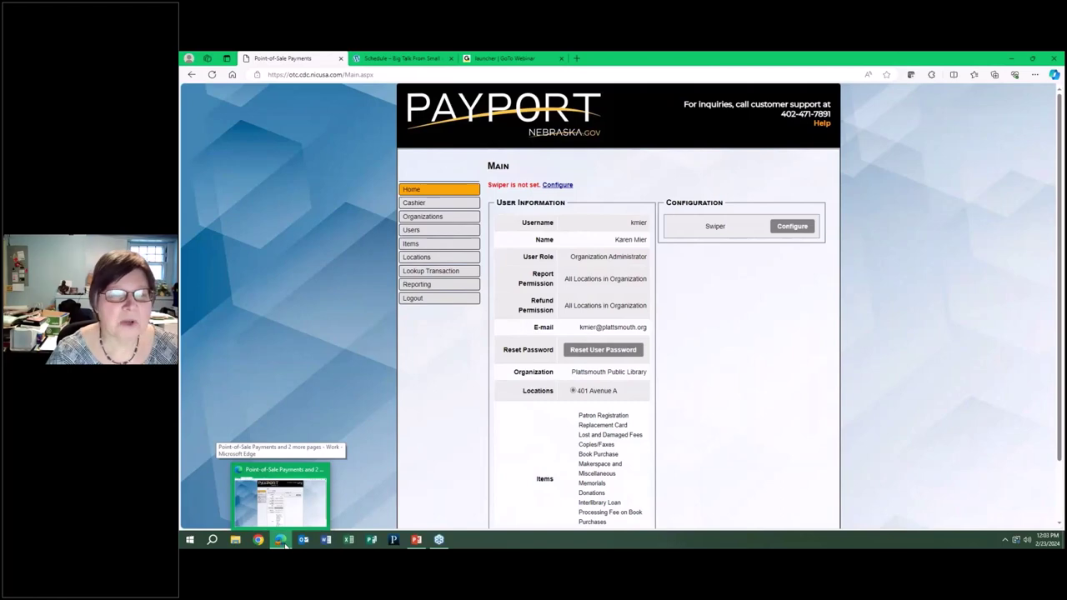
left_click(284, 542)
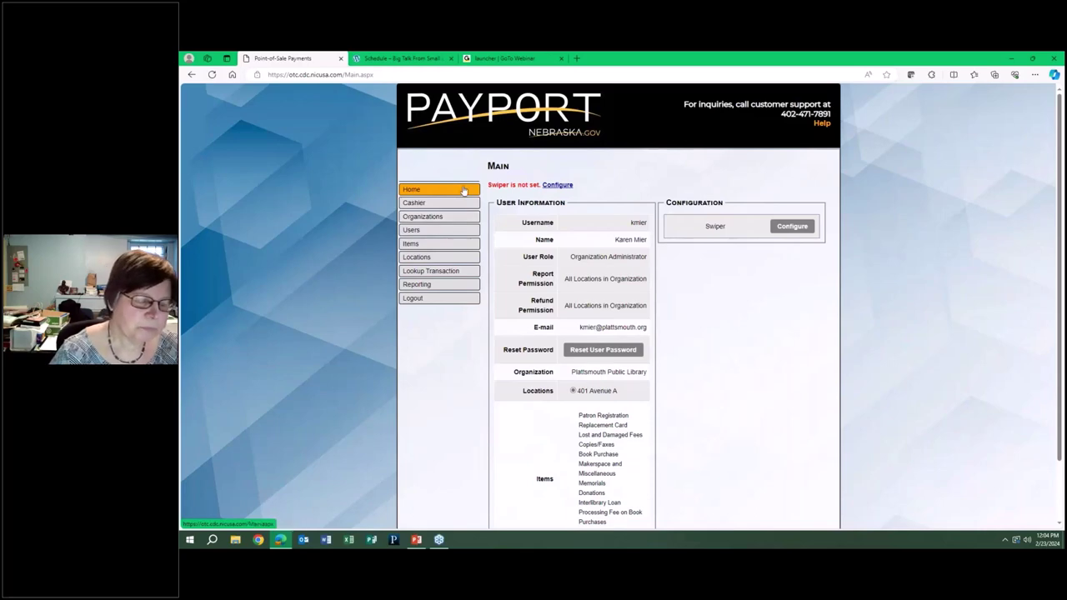
left_click(428, 260)
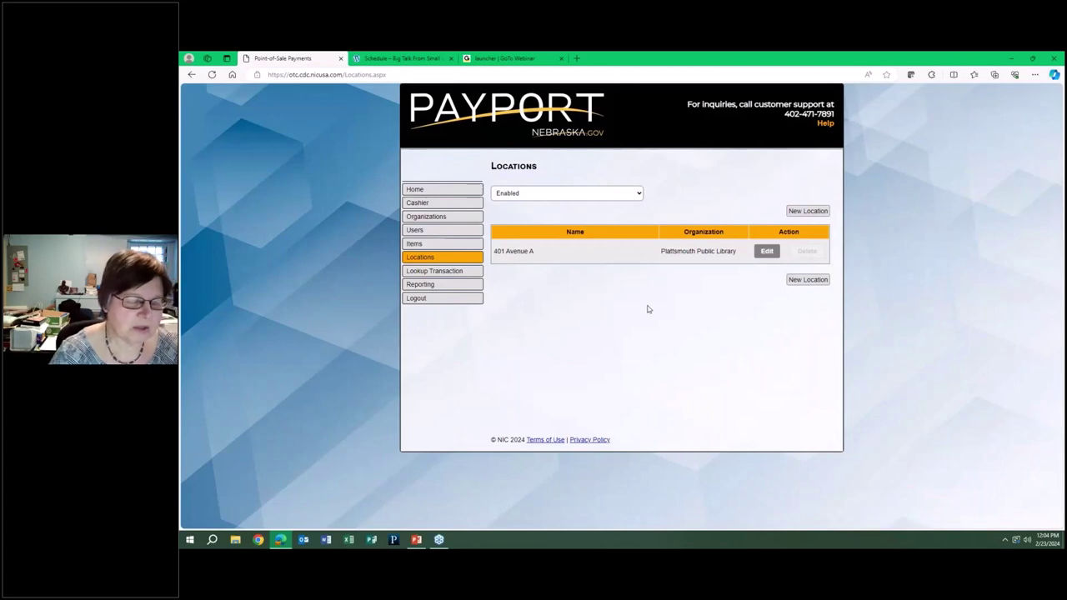
left_click(422, 244)
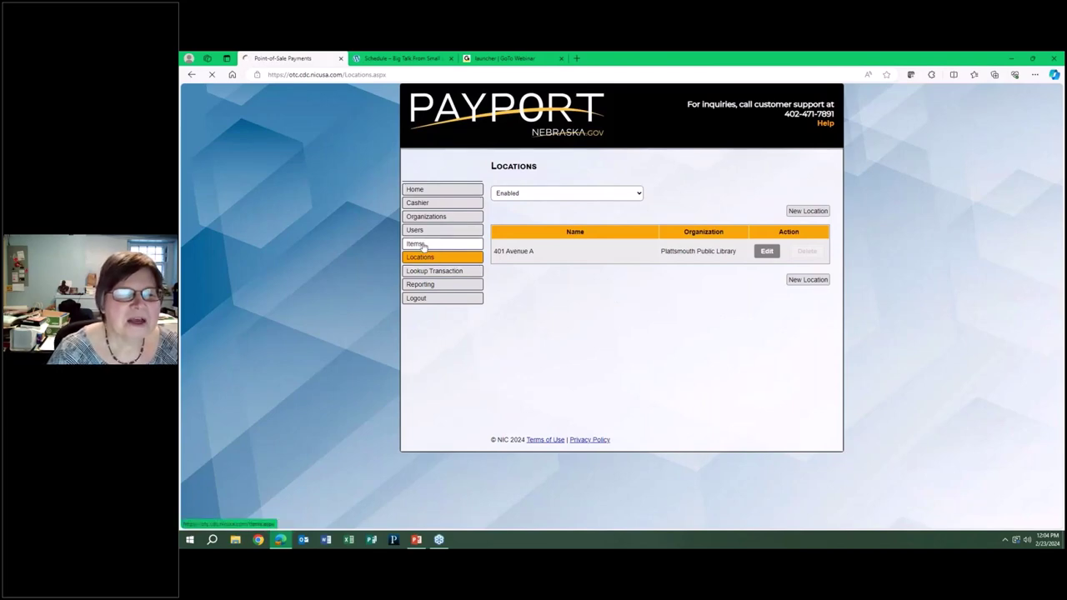
Step: Show the Items list of 11 enabled Cashier-type payment items with their ranks
left_click(417, 244)
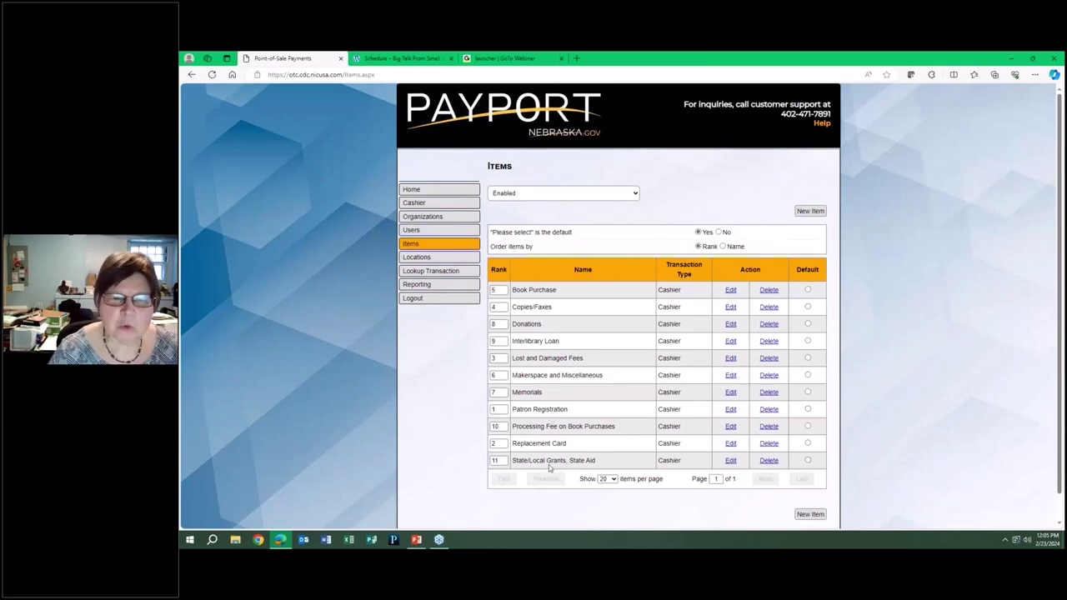
left_click(811, 212)
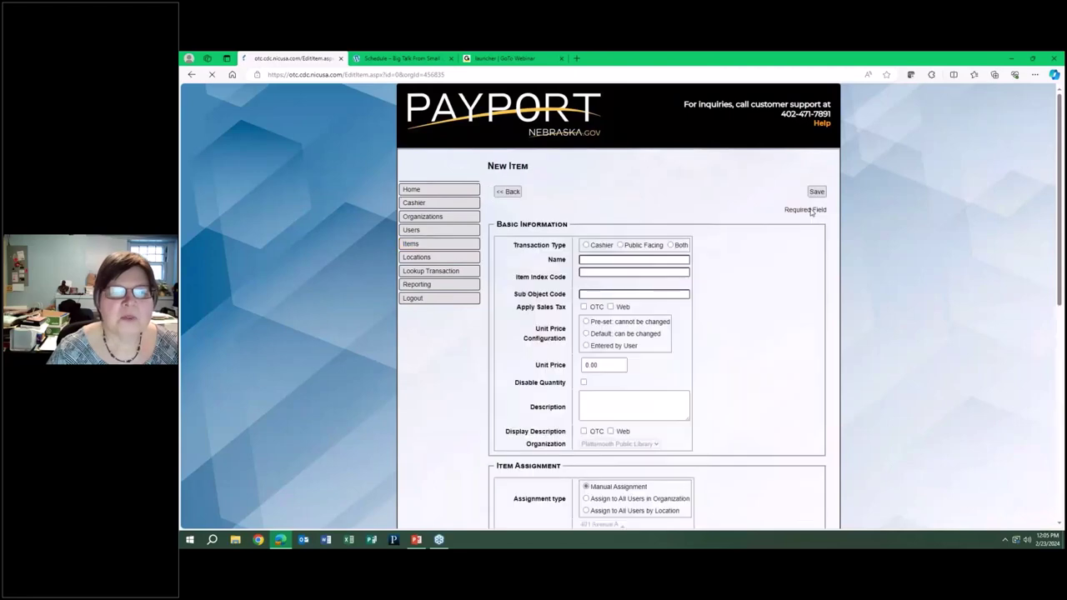
scroll(586, 181, "down", 1)
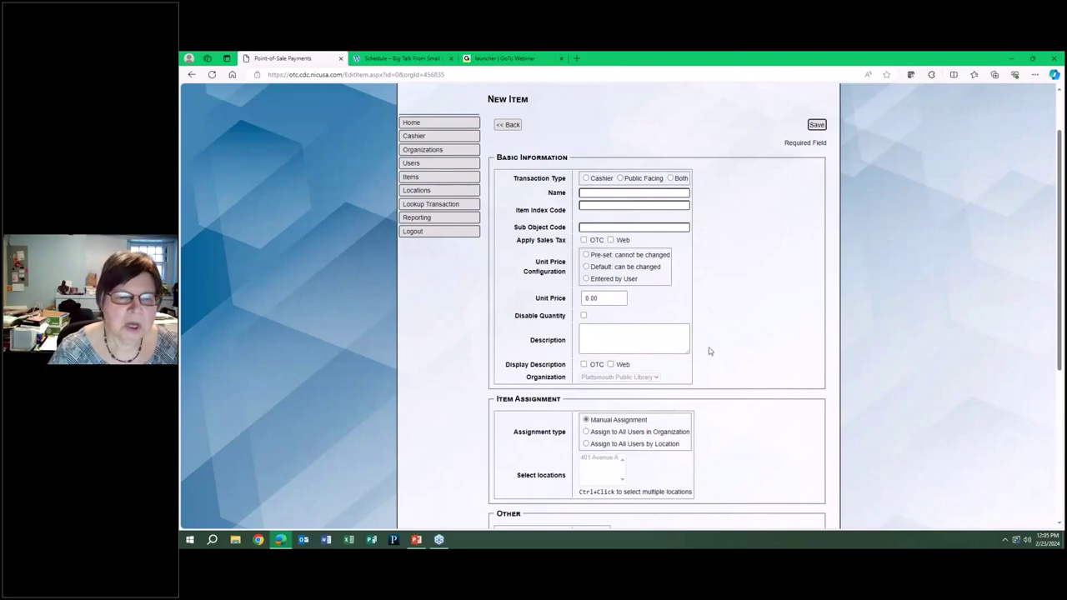
scroll(709, 351, "down", 2)
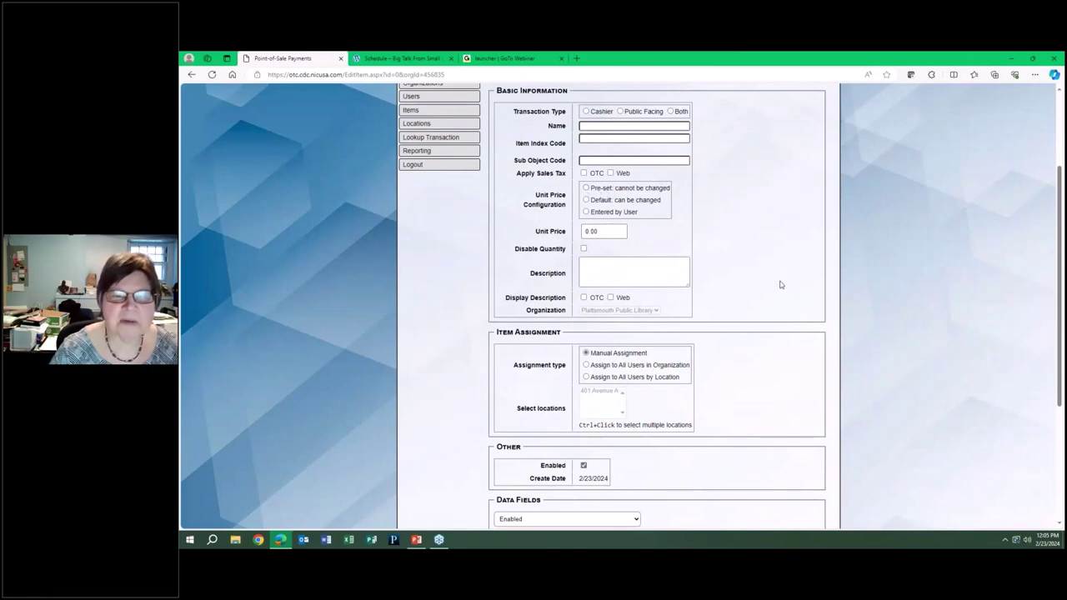
scroll(781, 284, "up", 2)
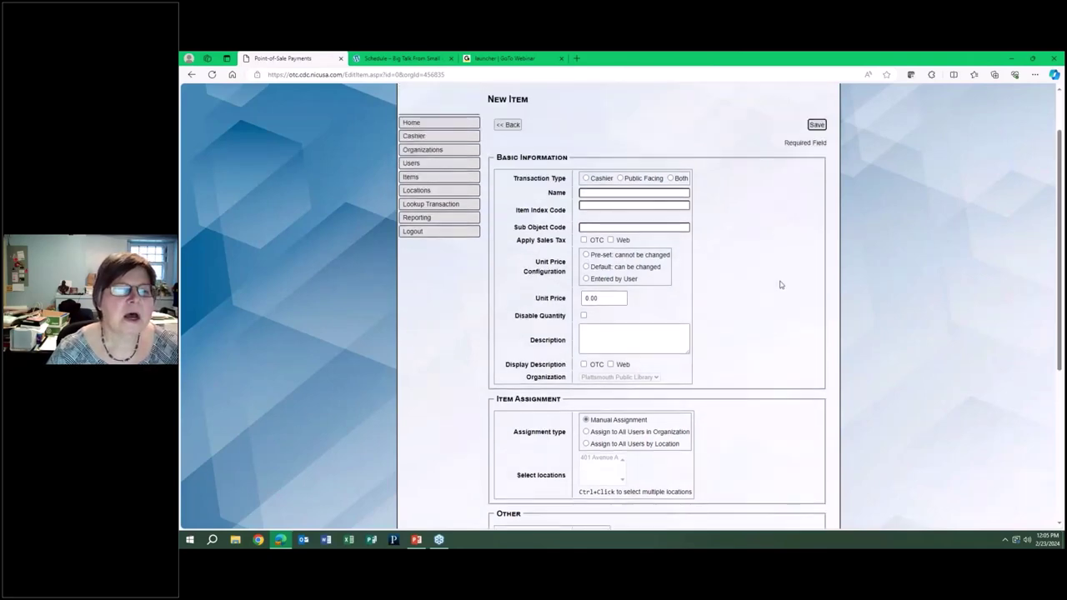
scroll(780, 285, "up", 2)
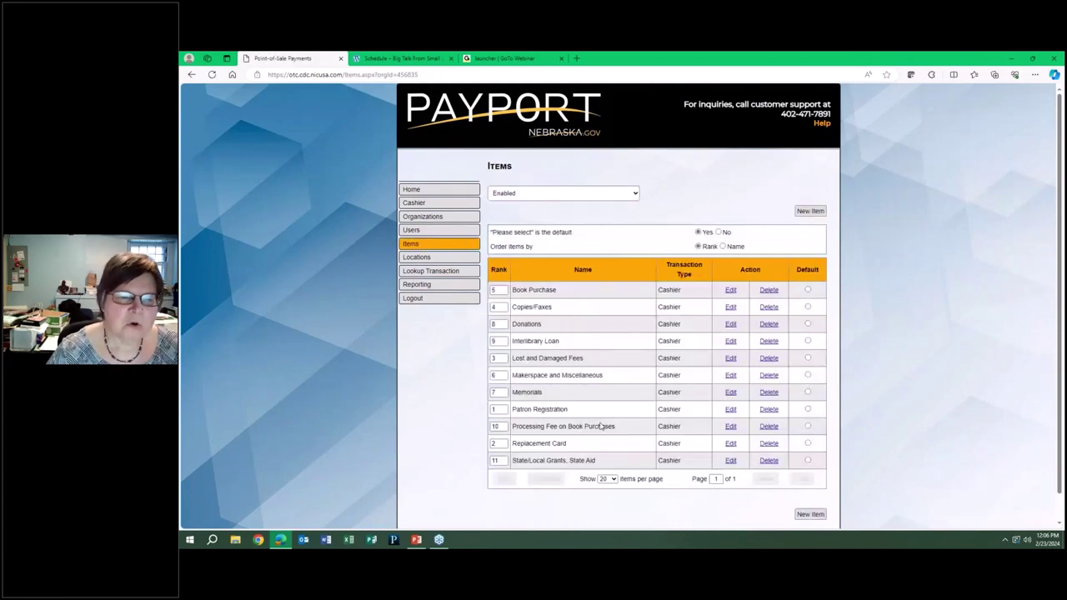
left_click(731, 410)
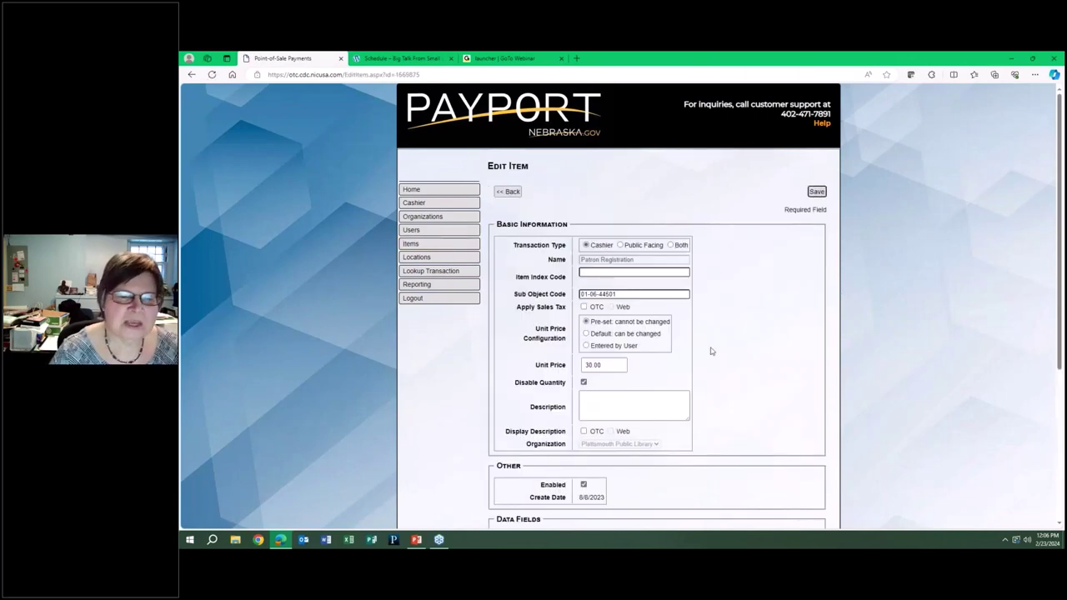
scroll(711, 351, "down", 2)
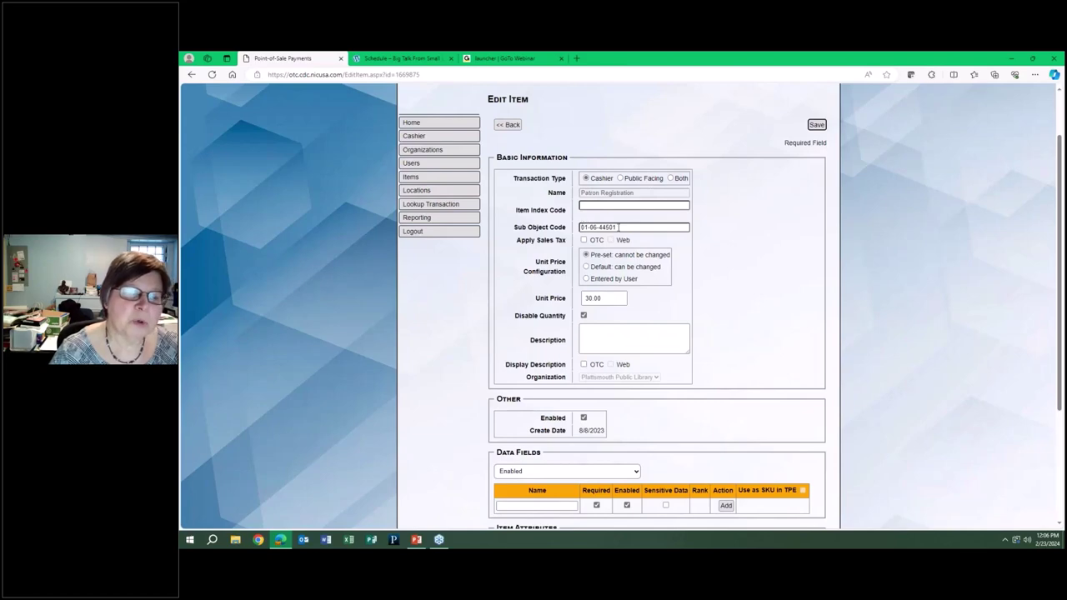
left_click(510, 125)
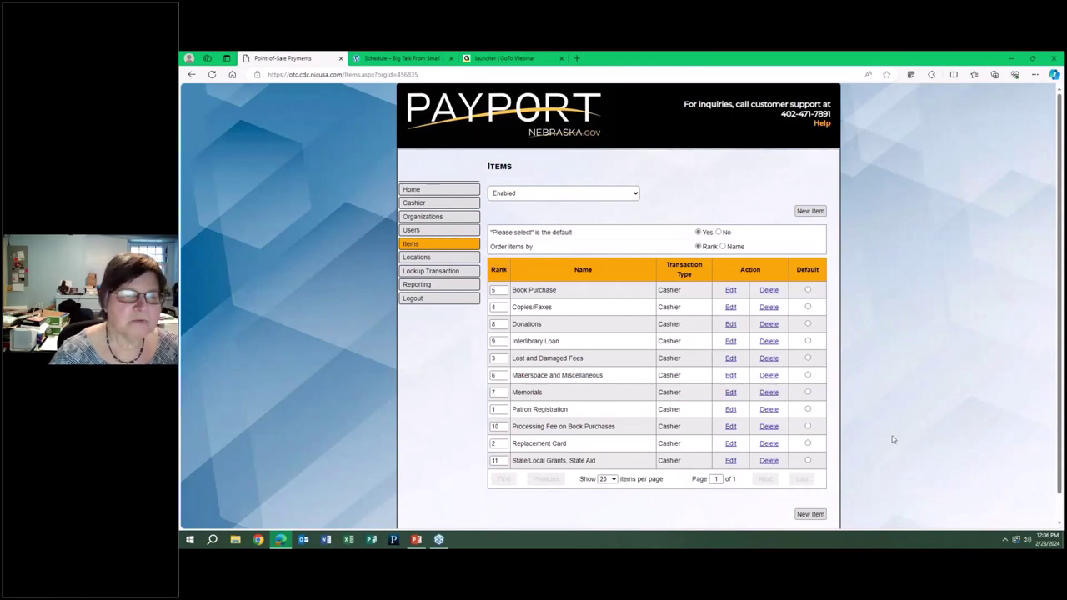
Step: Go to the Users list of ten accounts and start a new user
left_click(412, 231)
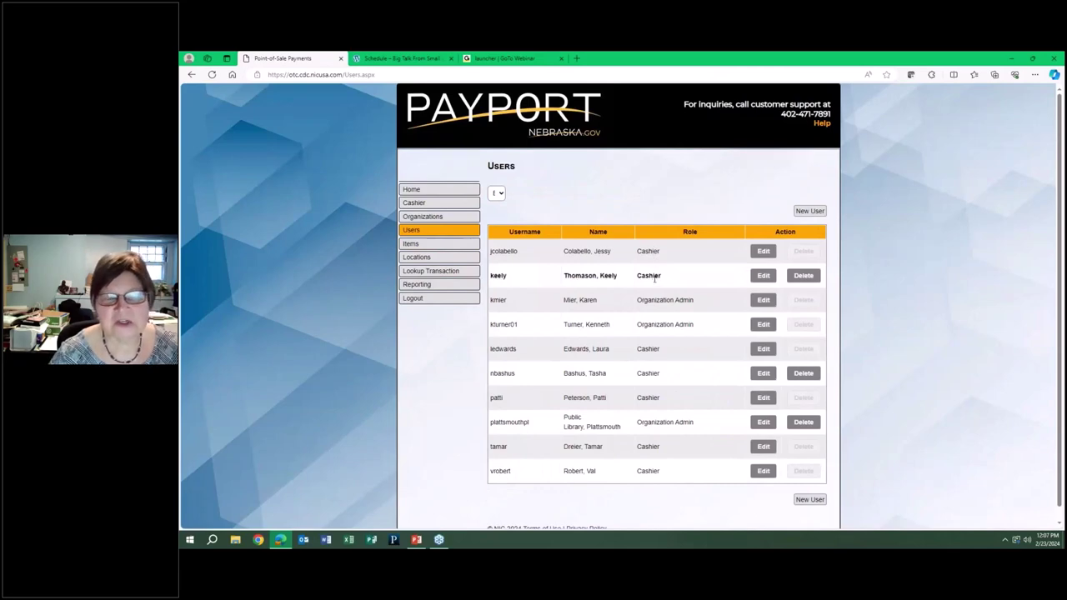
left_click(810, 211)
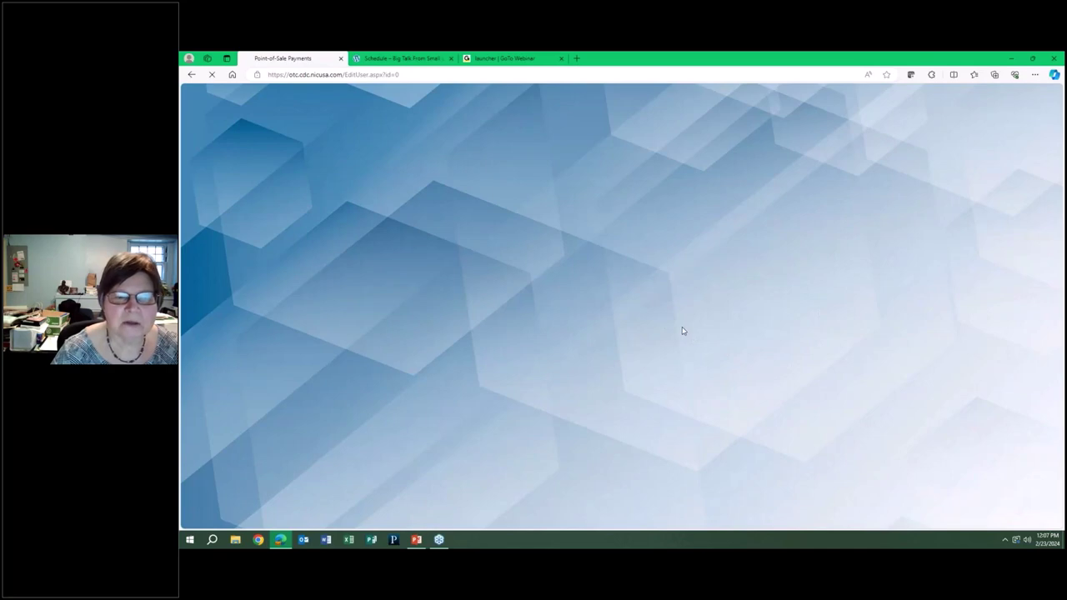
Step: Select all items for the new user, clear them again, then go to the Cashier page
scroll(768, 271, "down", 1)
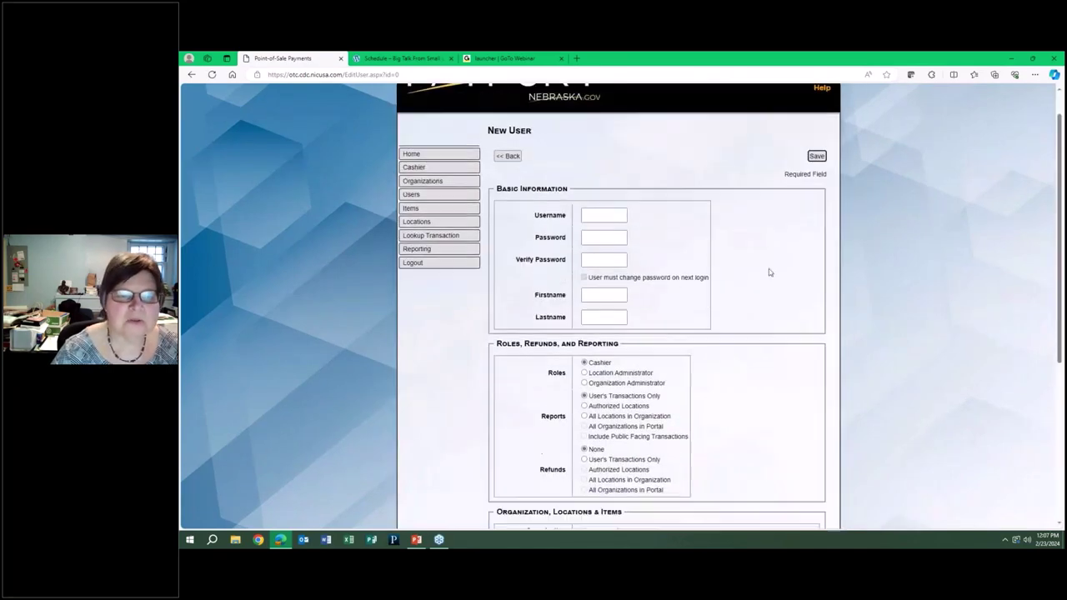
scroll(768, 272, "down", 2)
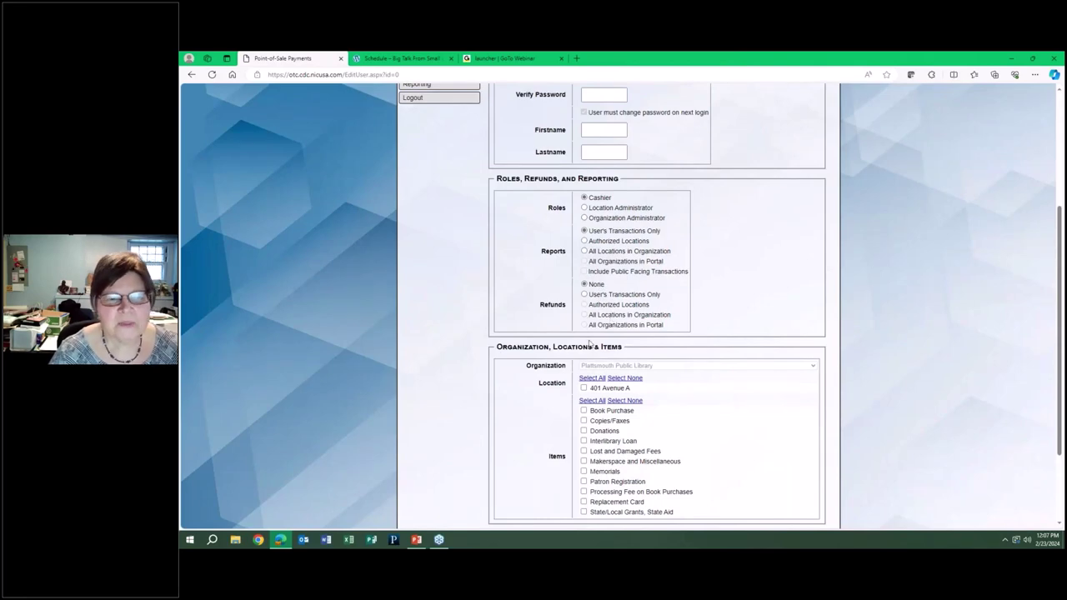
scroll(748, 371, "down", 2)
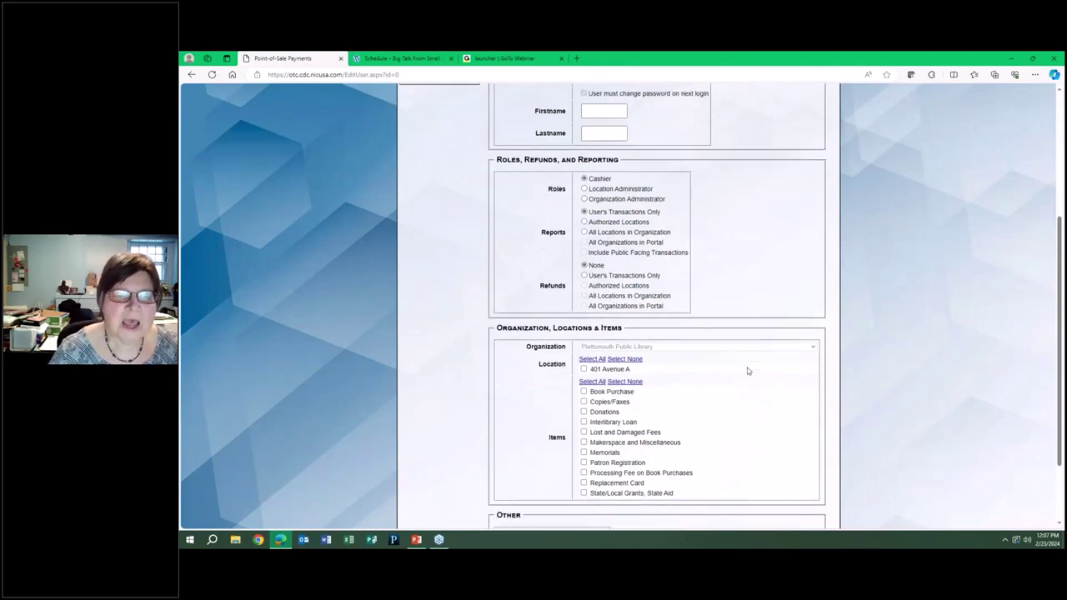
left_click(592, 331)
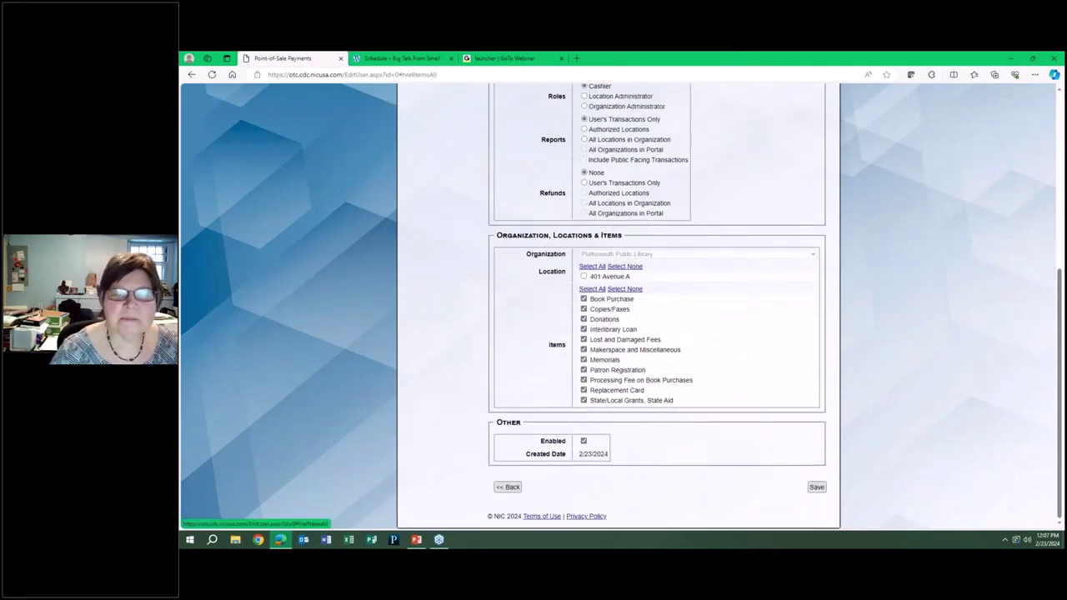
left_click(627, 289)
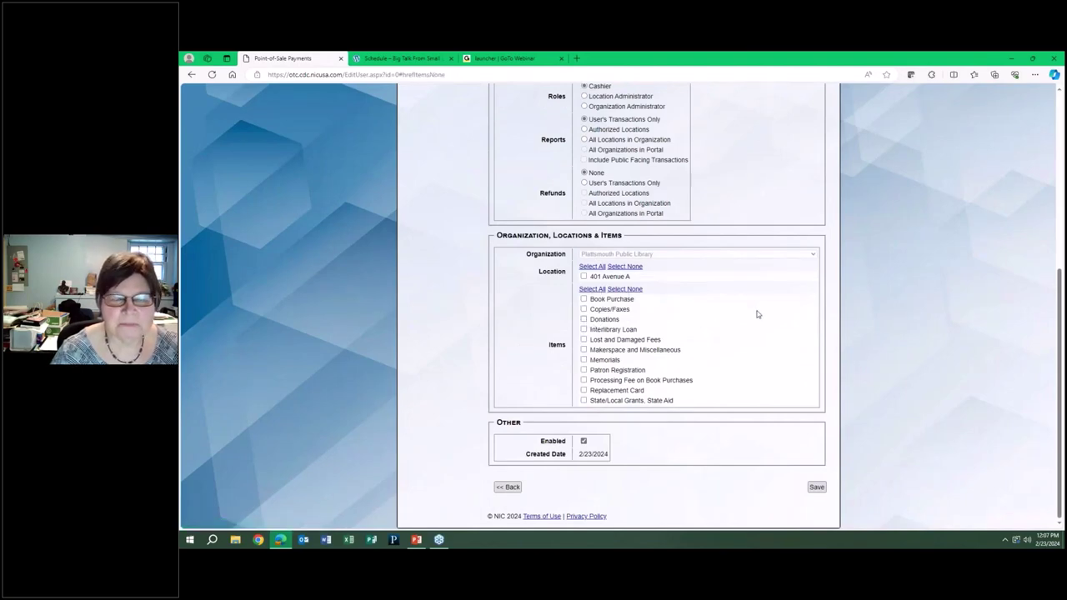
scroll(708, 320, "up", 5)
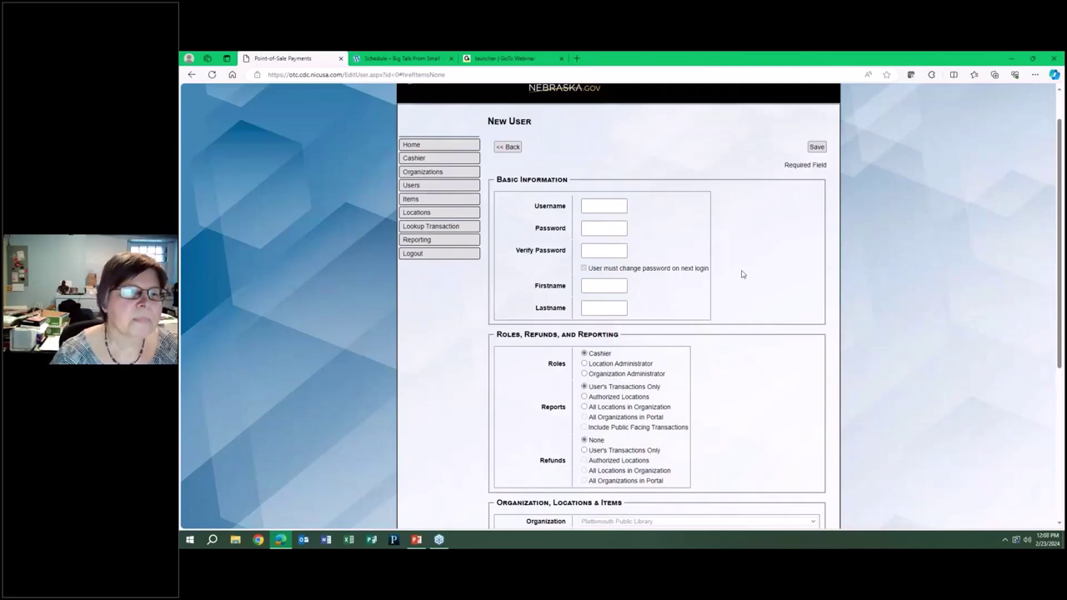
left_click(422, 160)
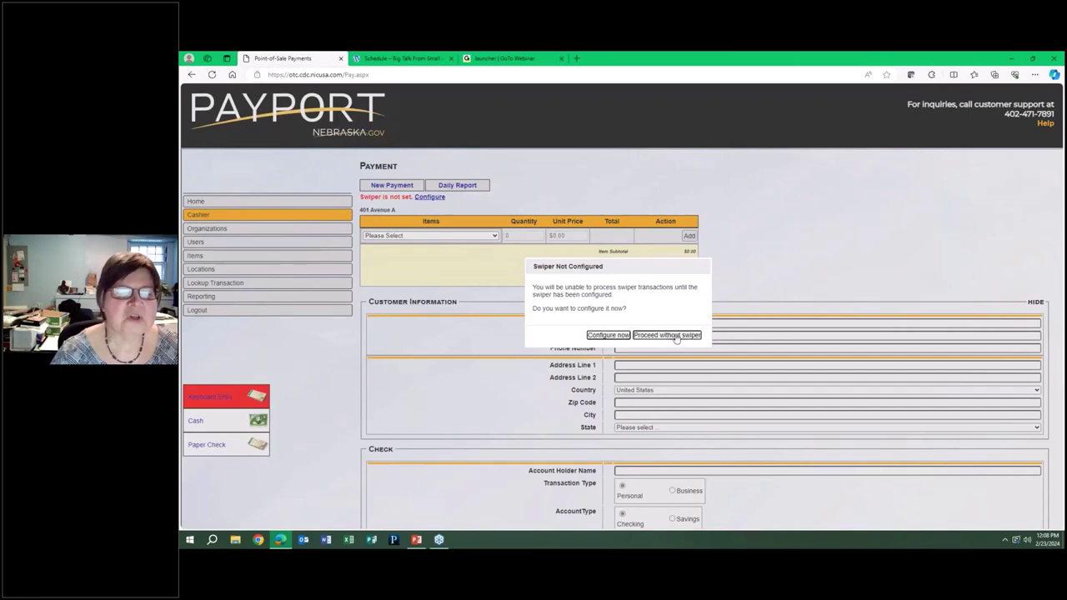
Step: Proceed without a swiper and add Patron Registration at $30.00 to the charge
left_click(675, 337)
scroll(848, 207, "down", 1)
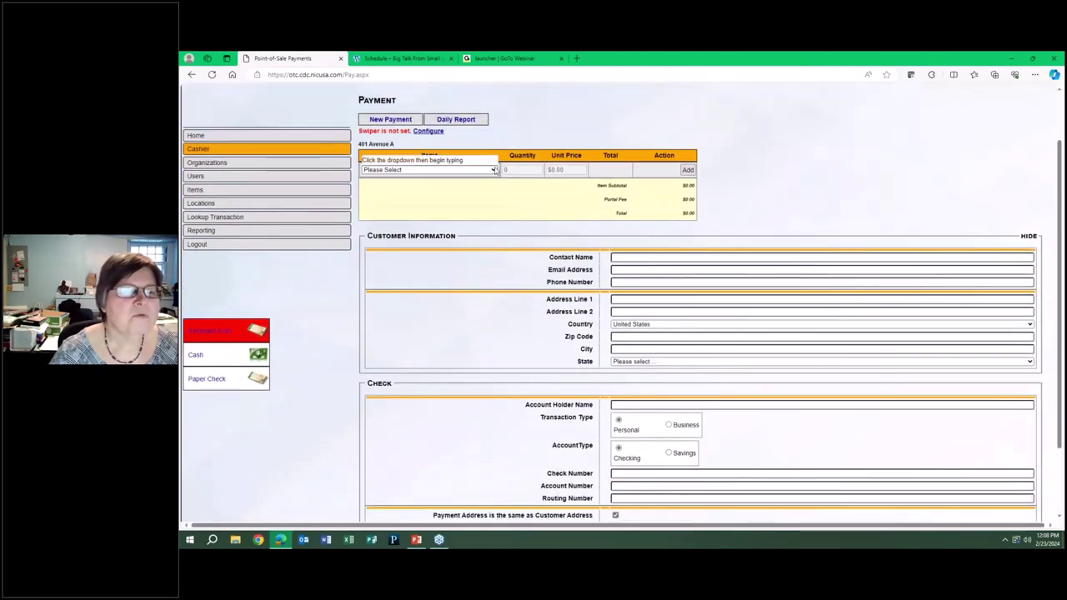
left_click(493, 171)
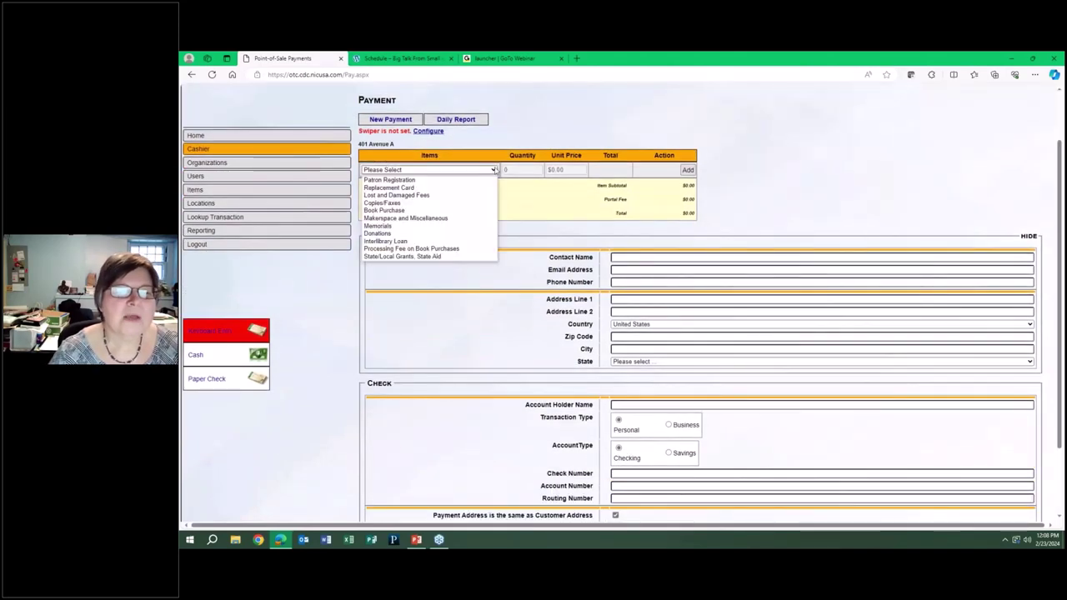
left_click(416, 181)
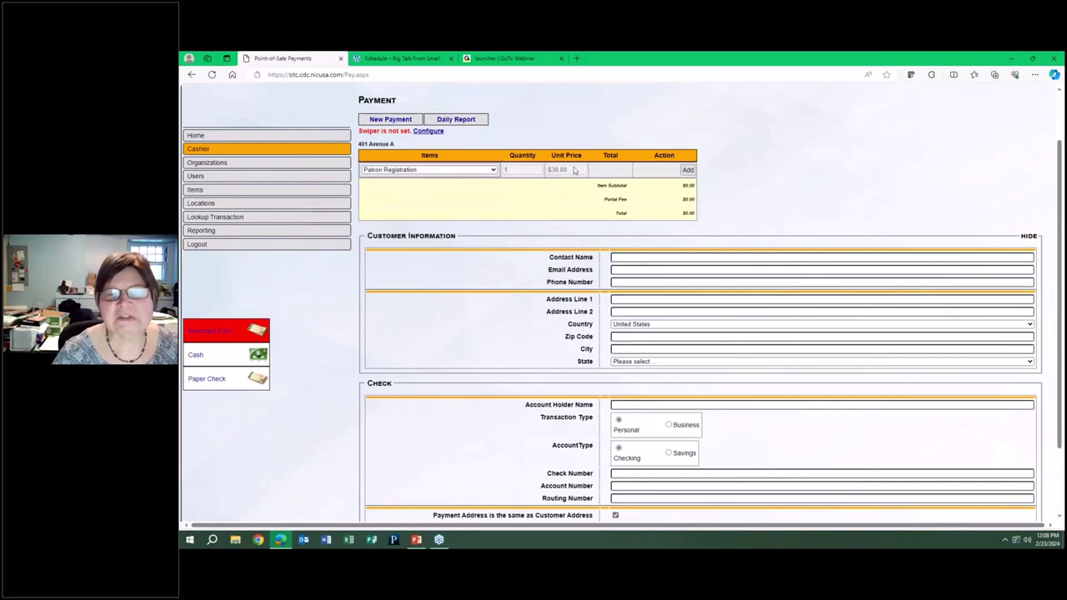
left_click(689, 170)
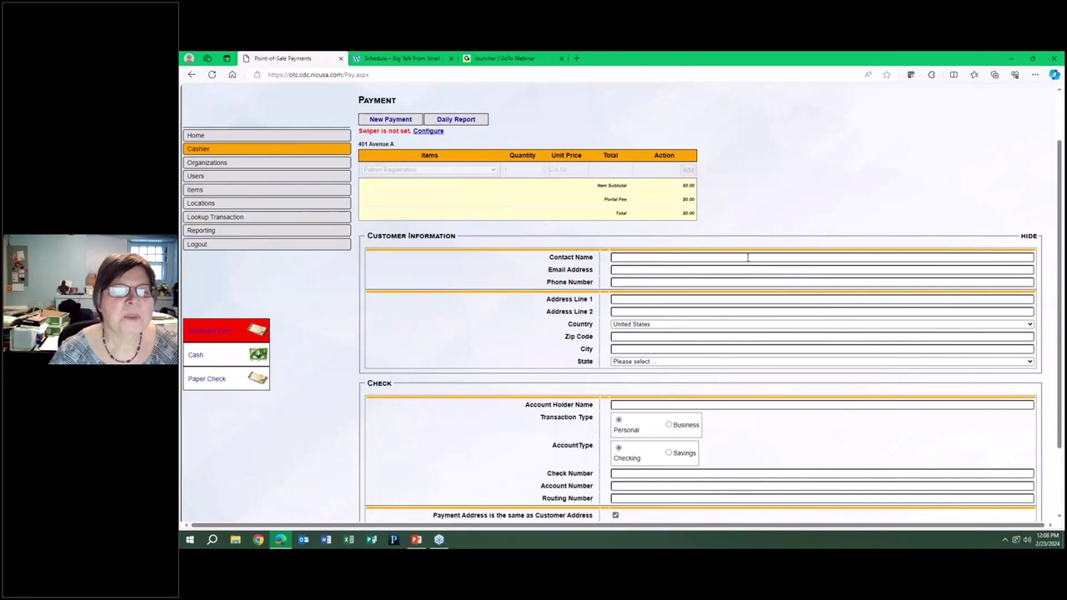
Step: Add Copies/Faxes at a unit price of 1.40, bringing the total to $33.15
left_click(494, 185)
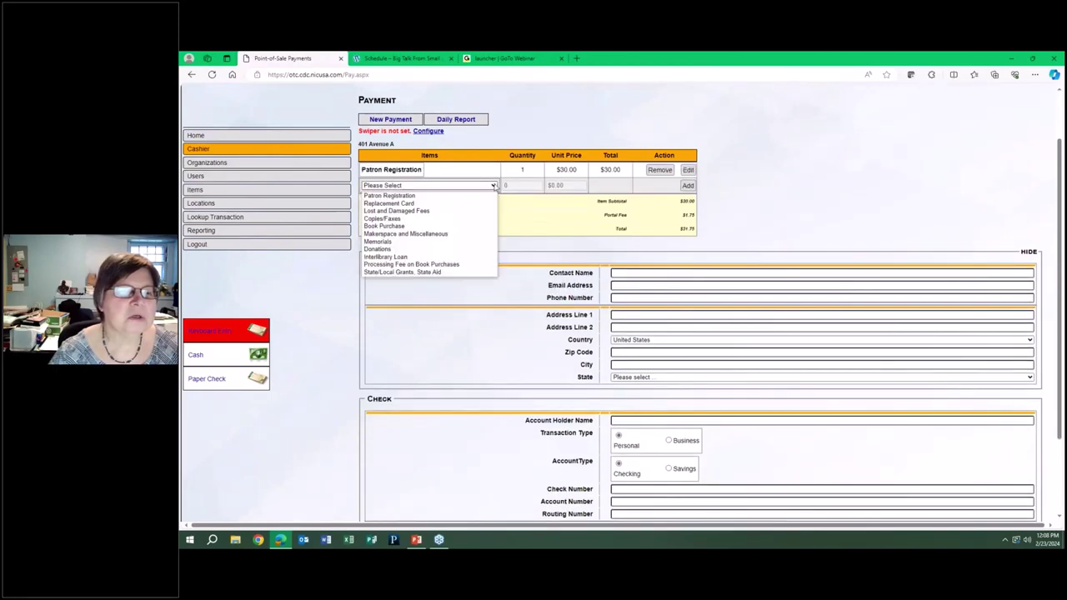
left_click(410, 219)
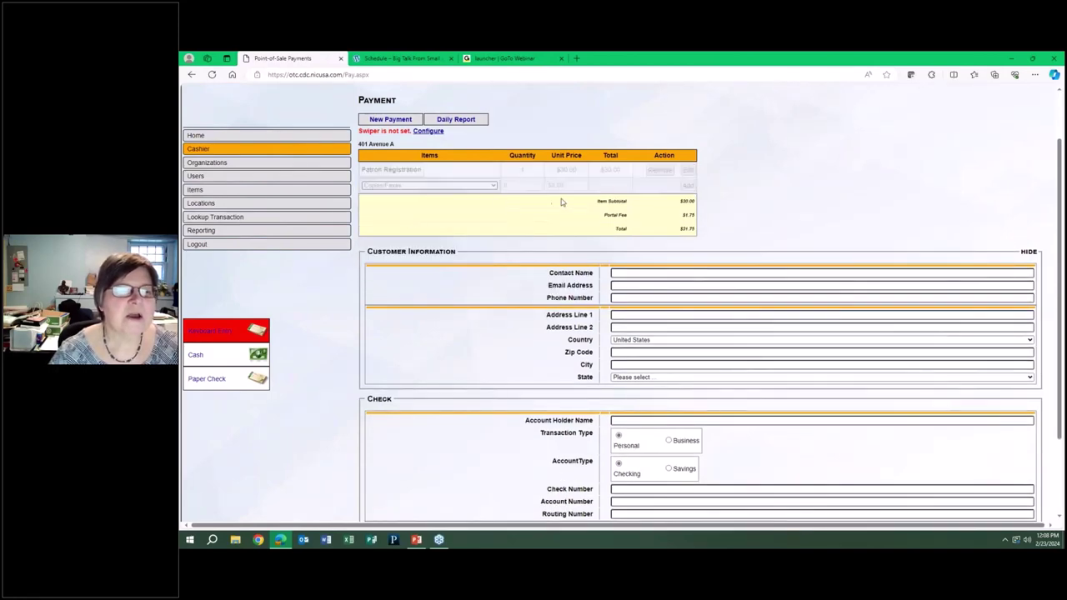
left_click(572, 186)
type("1.40")
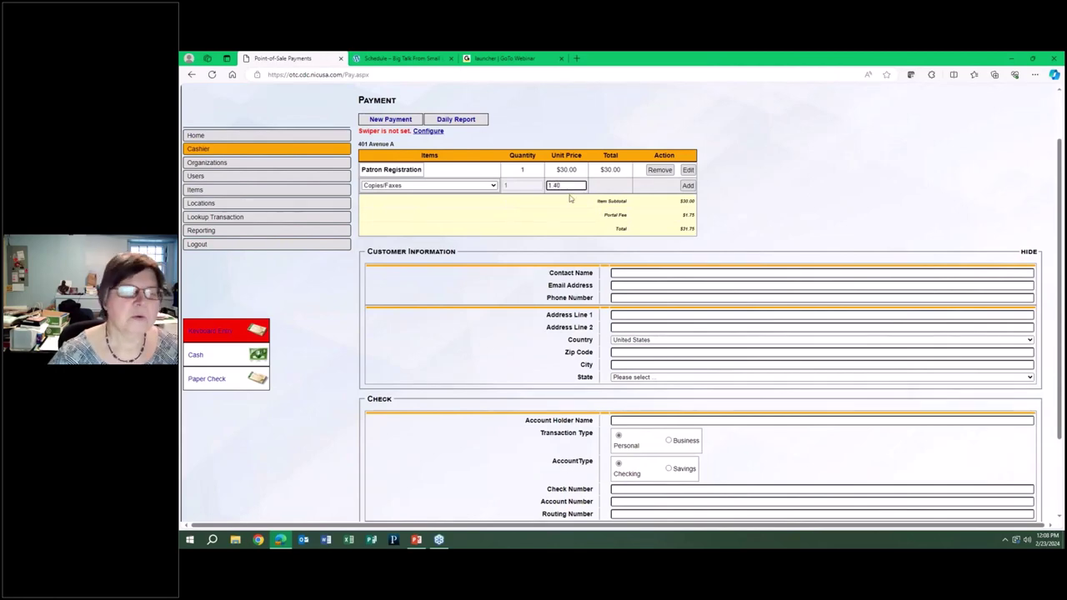
left_click(688, 185)
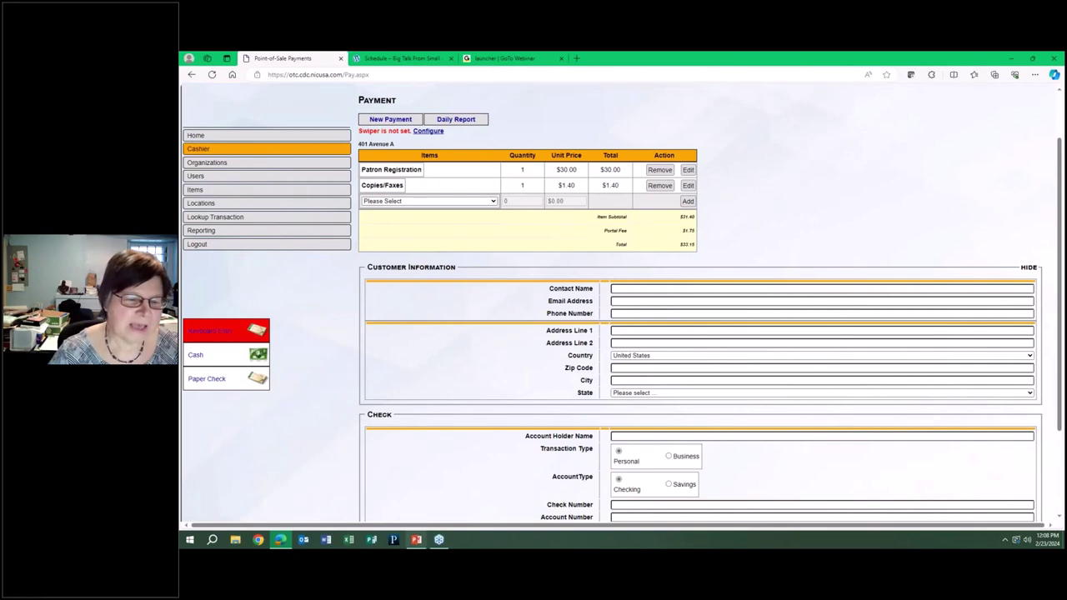
mouse_move(418, 542)
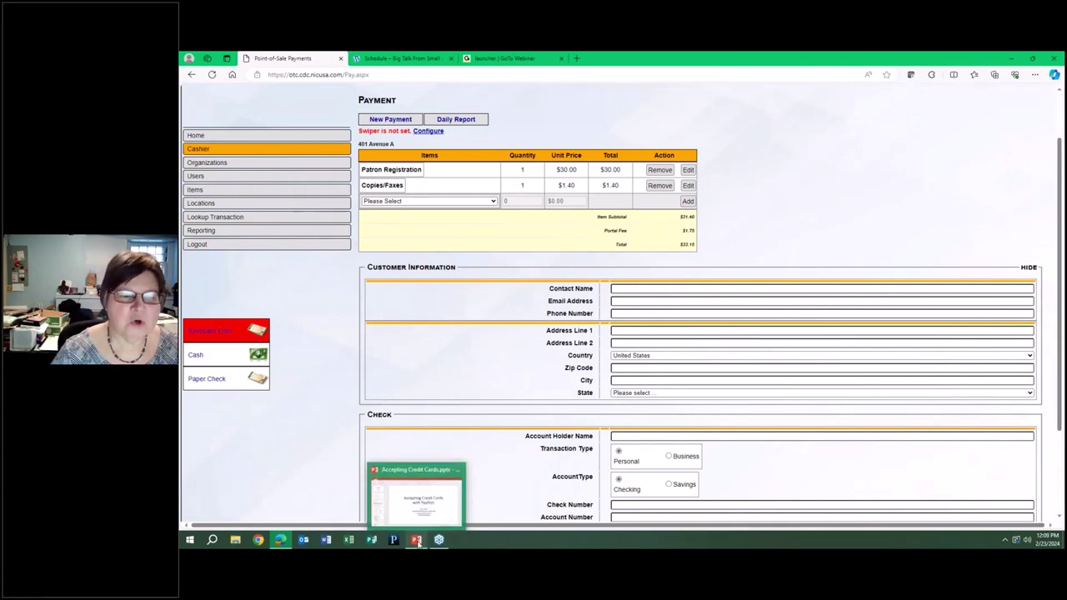
Step: Show slide 5, 'Step 4. Create a charge', of the Accepting Credit Cards presentation
left_click(424, 500)
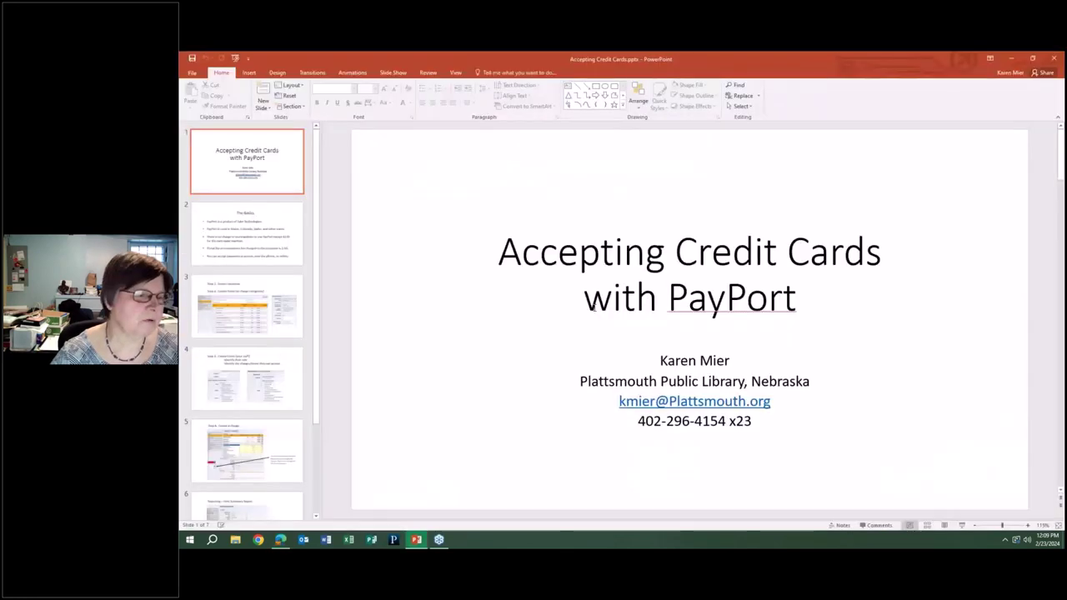
scroll(261, 350, "down", 4)
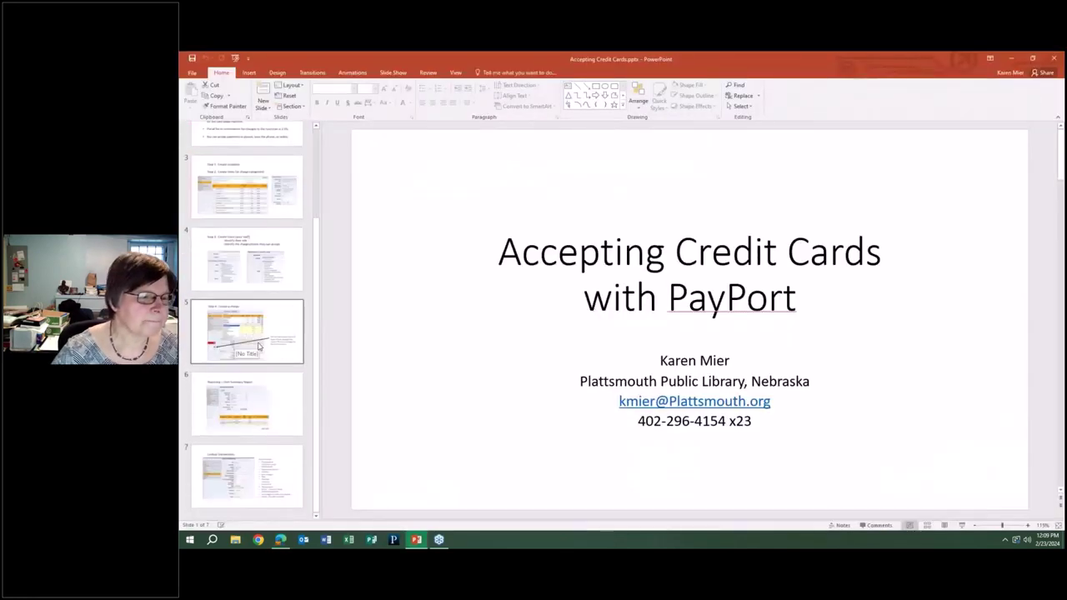
left_click(247, 335)
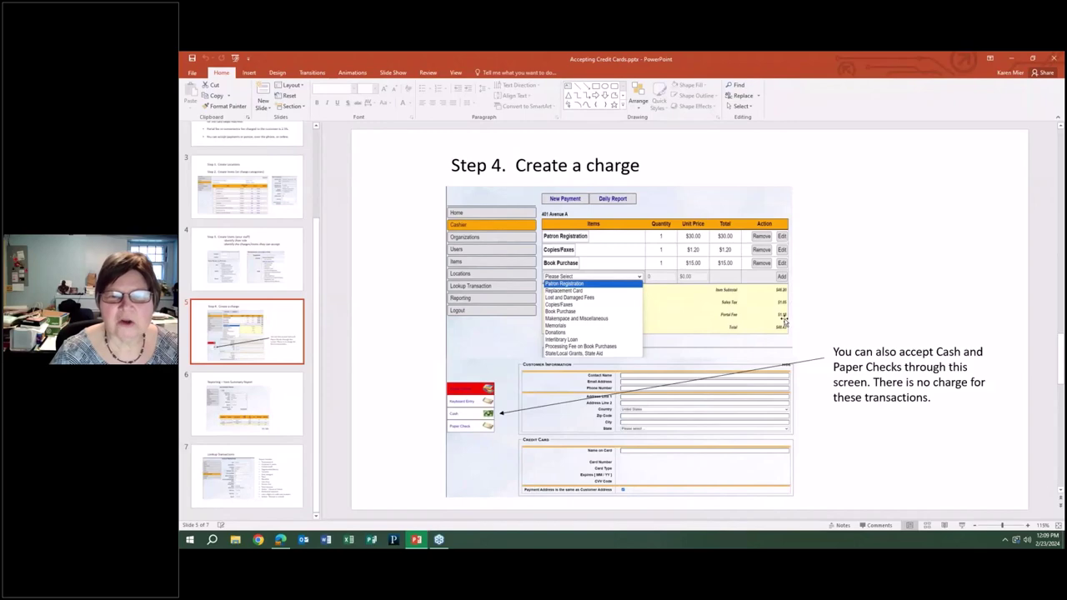
Step: Minimize PowerPoint and add Makerspace and Miscellaneous at 5.00, correcting the price format
left_click(1011, 58)
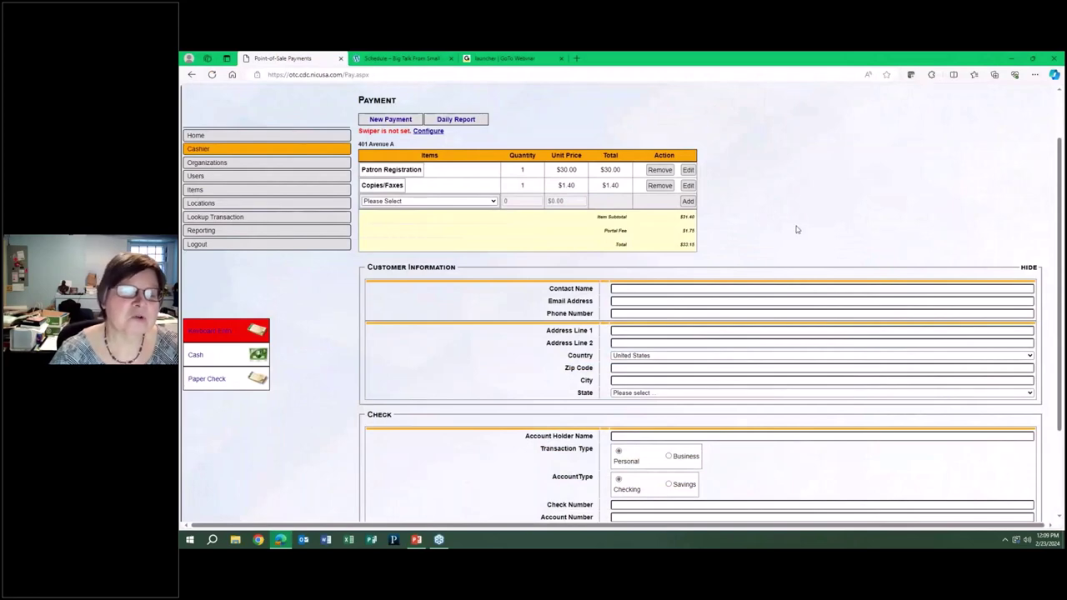
left_click(492, 202)
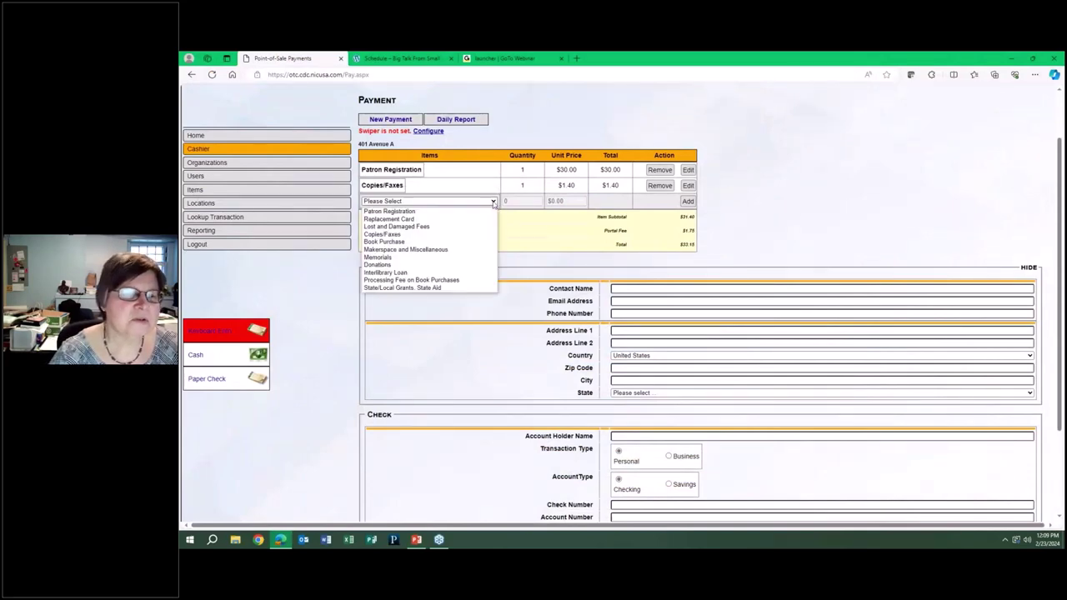
left_click(413, 250)
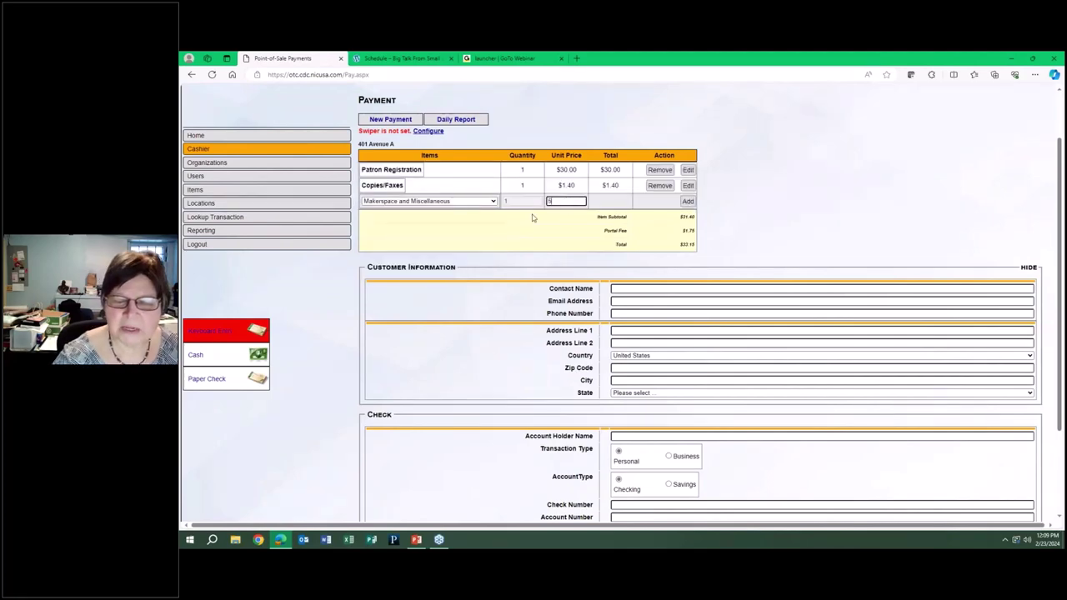
type("5.")
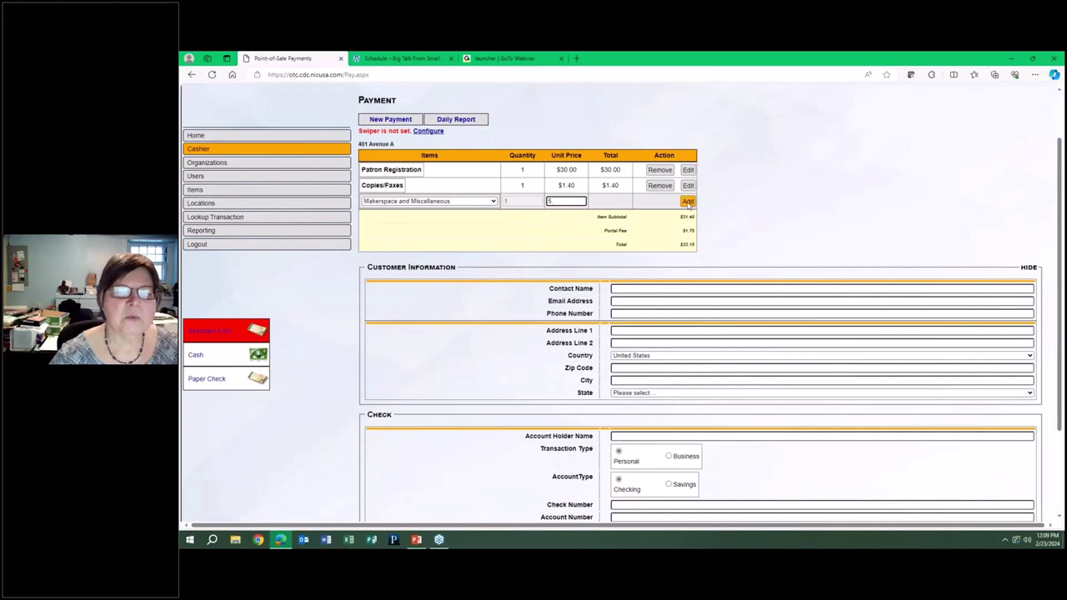
left_click(688, 203)
left_click(573, 199)
type(".00")
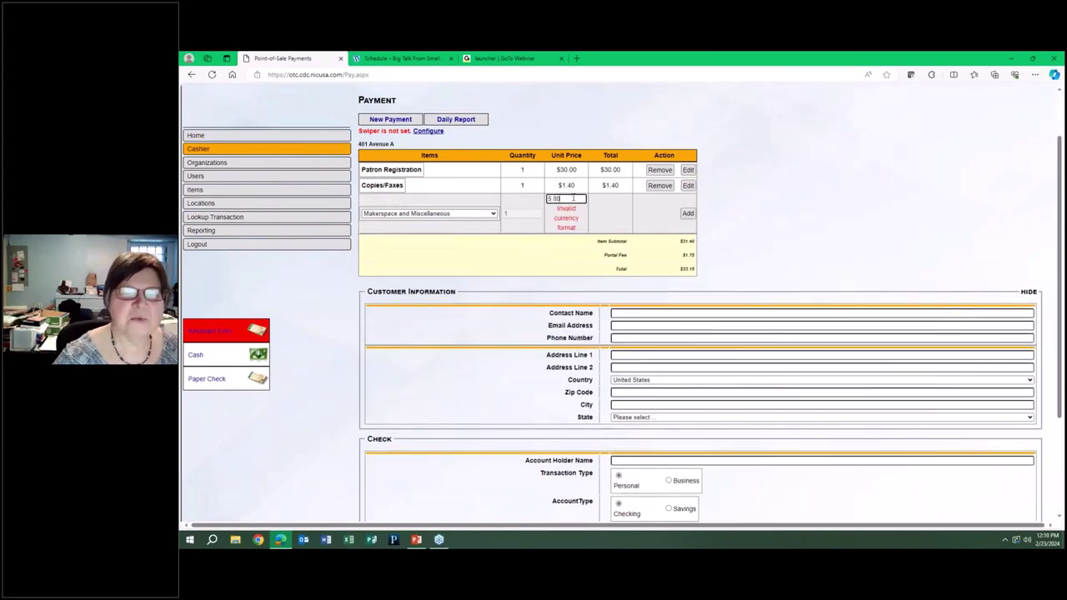
left_click(686, 214)
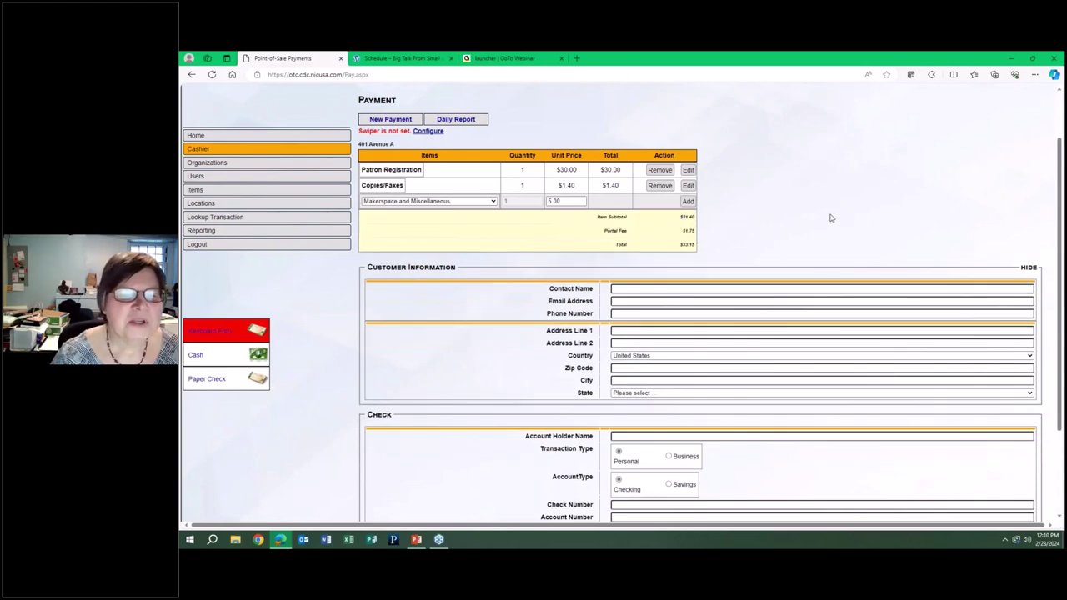
left_click(688, 201)
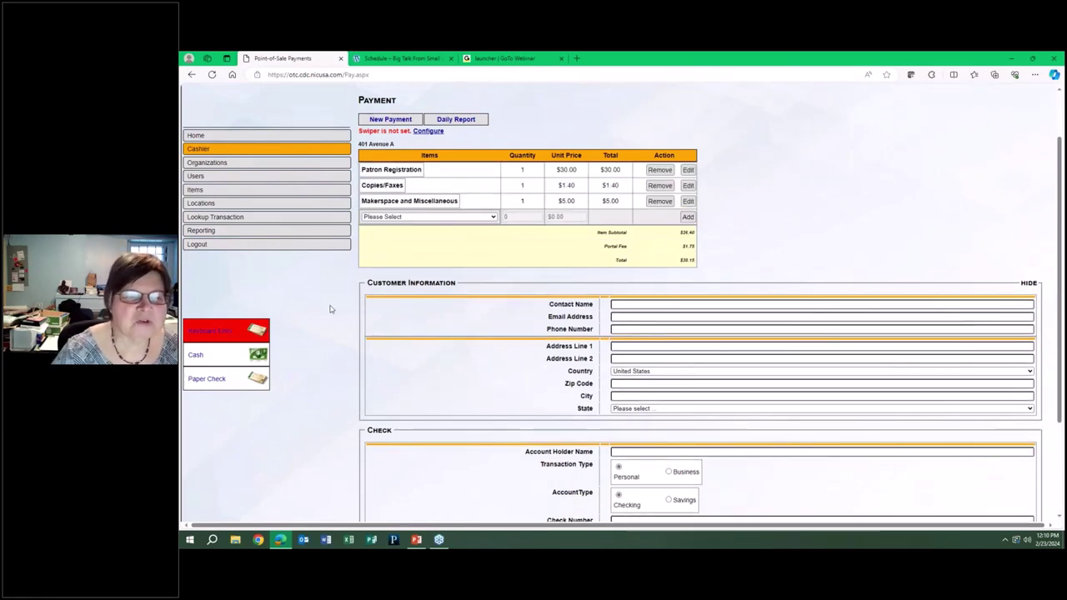
Step: Scroll down the cashier payment form and back up to the three-item, $38.15 table
scroll(344, 312, "down", 1)
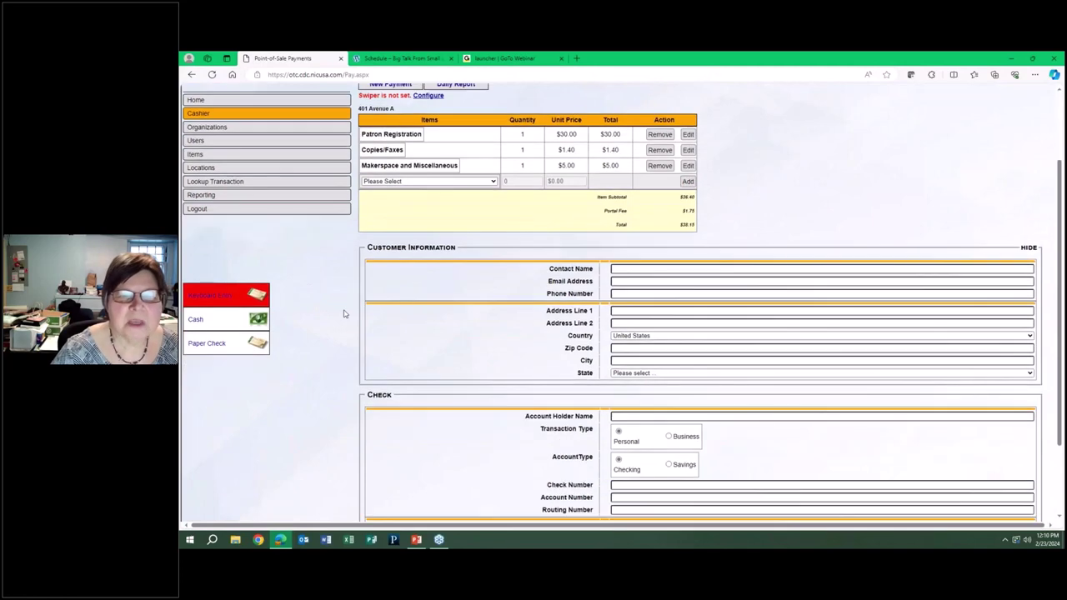
scroll(350, 310, "down", 2)
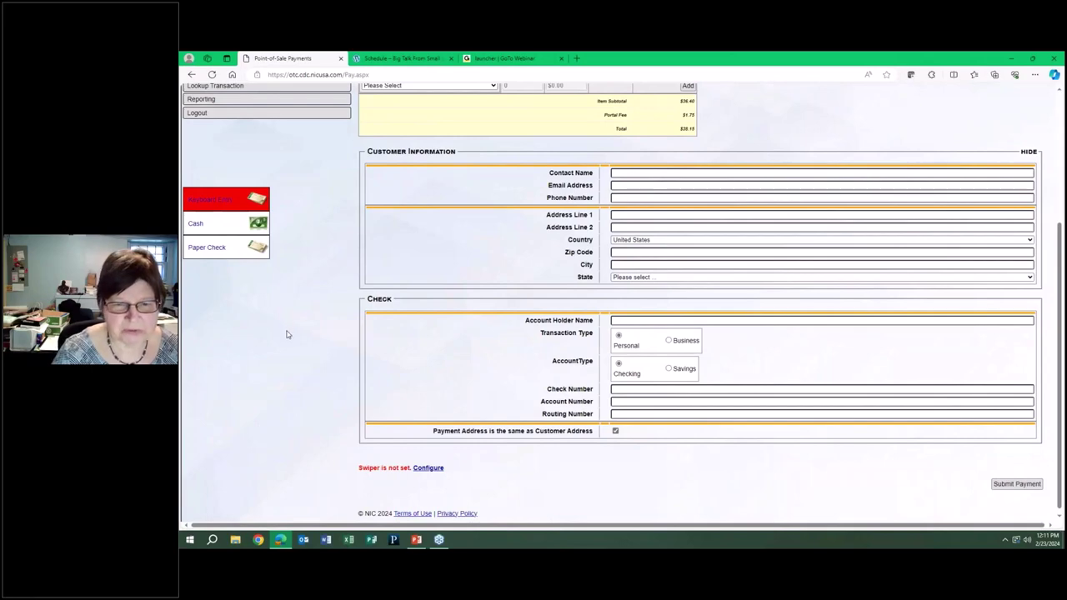
scroll(286, 334, "up", 3)
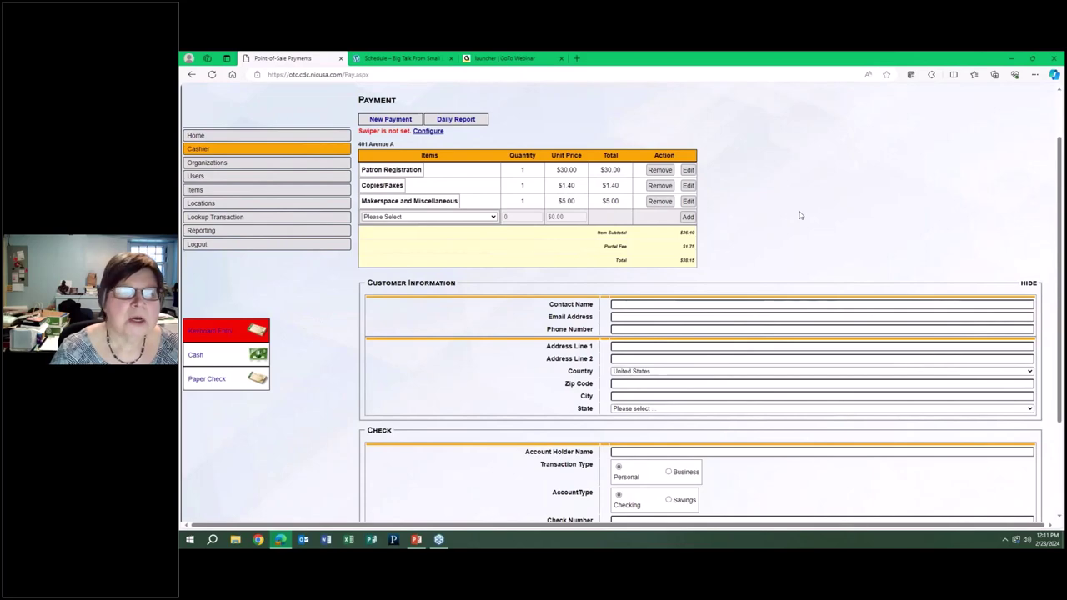
scroll(799, 215, "up", 1)
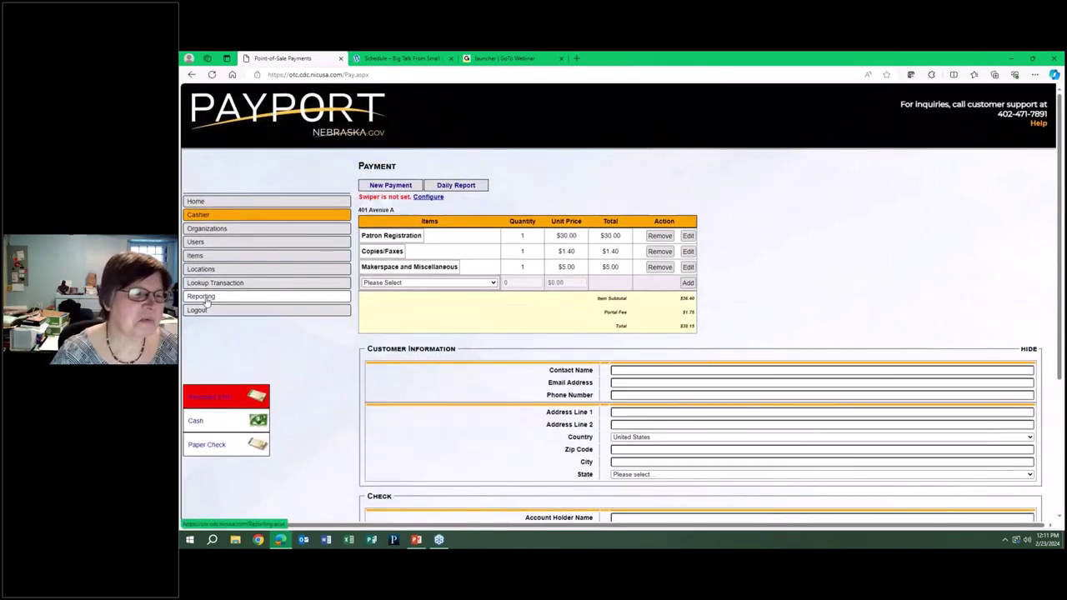
Step: Run the Item Summary Report from 02/21/2024 to 02/21/2024, totaling $41.70
left_click(275, 297)
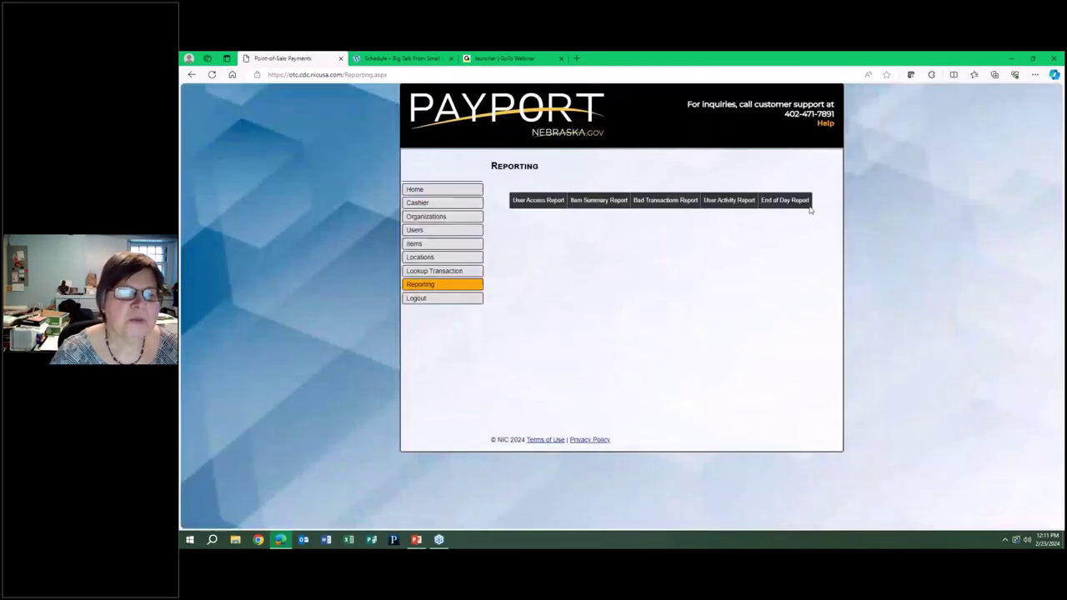
left_click(597, 206)
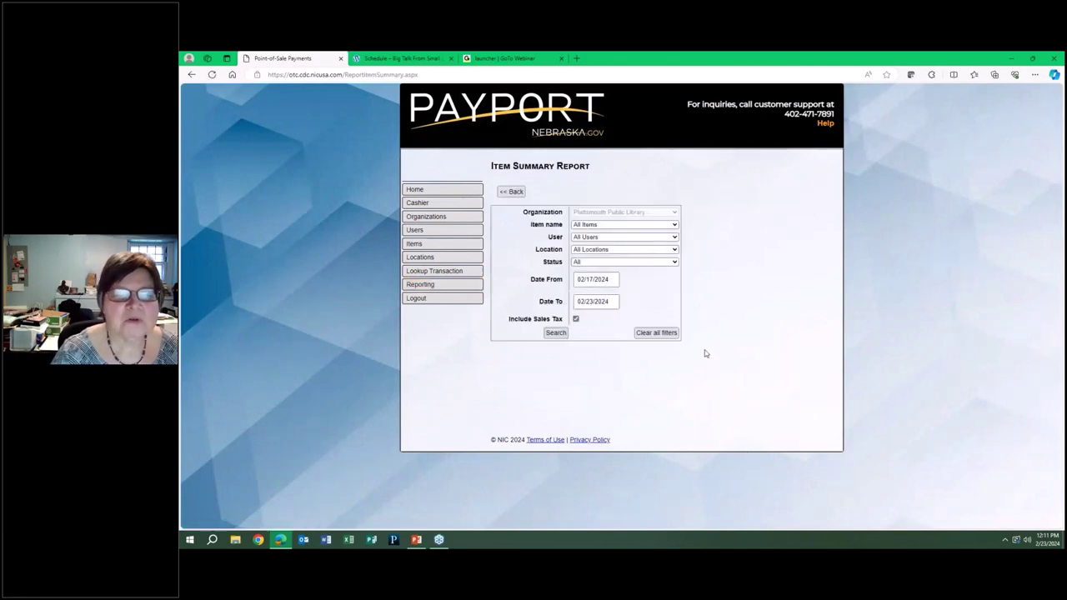
left_click(616, 280)
left_click(634, 356)
left_click(610, 303)
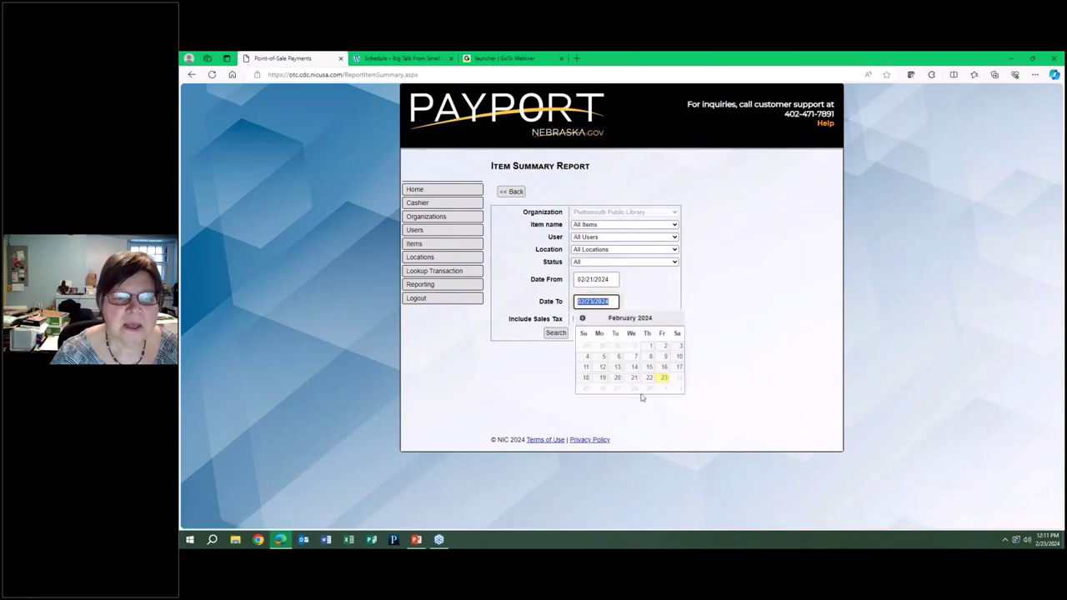
left_click(634, 378)
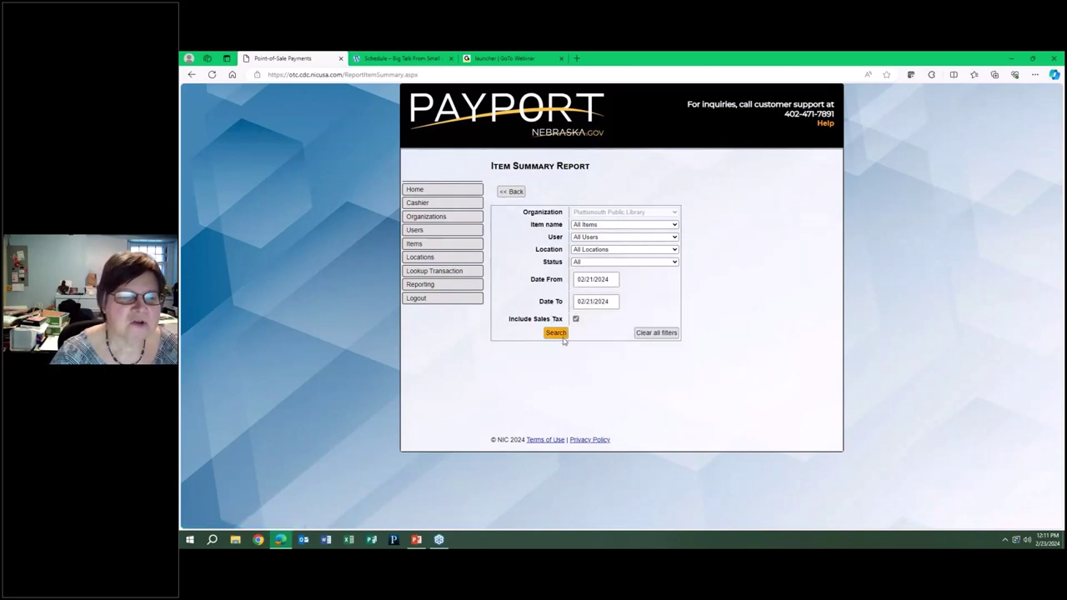
left_click(559, 334)
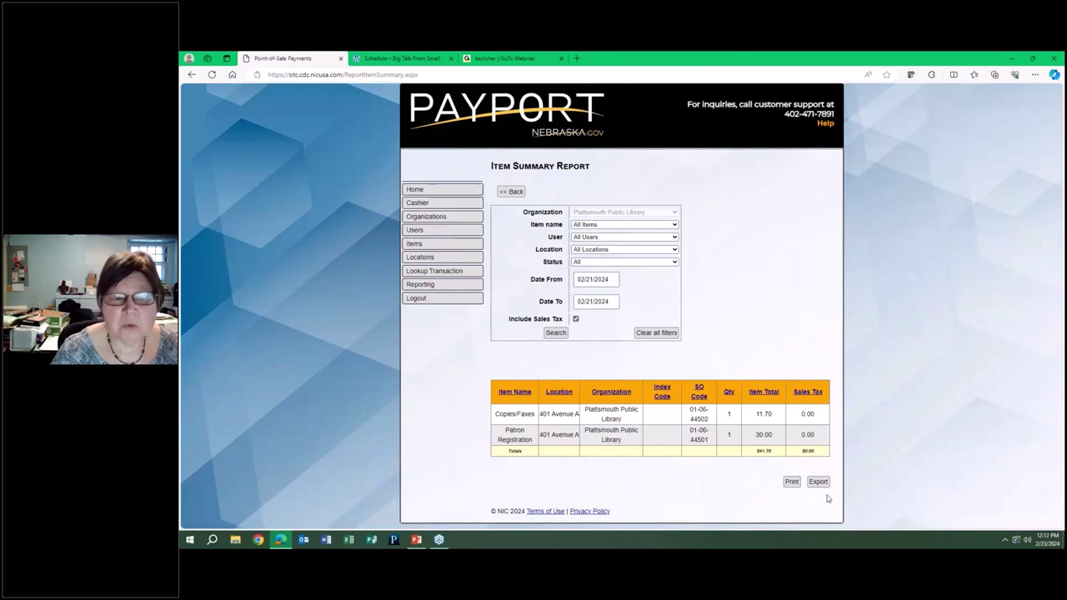
Step: Change the start date to 02/01/2024 and rerun the report, now totaling $481.00
left_click(615, 281)
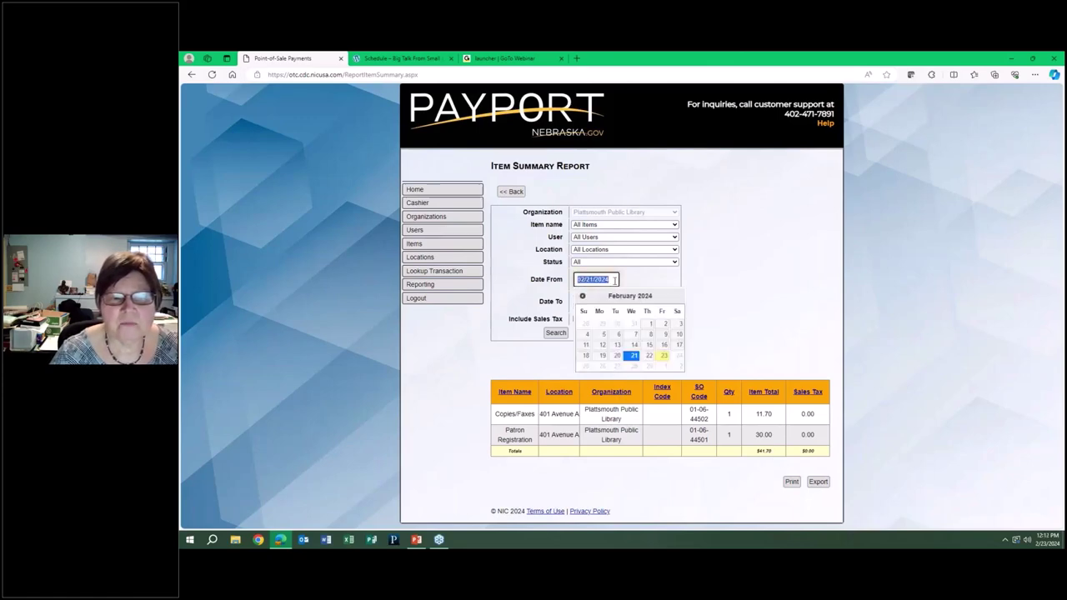
left_click(651, 325)
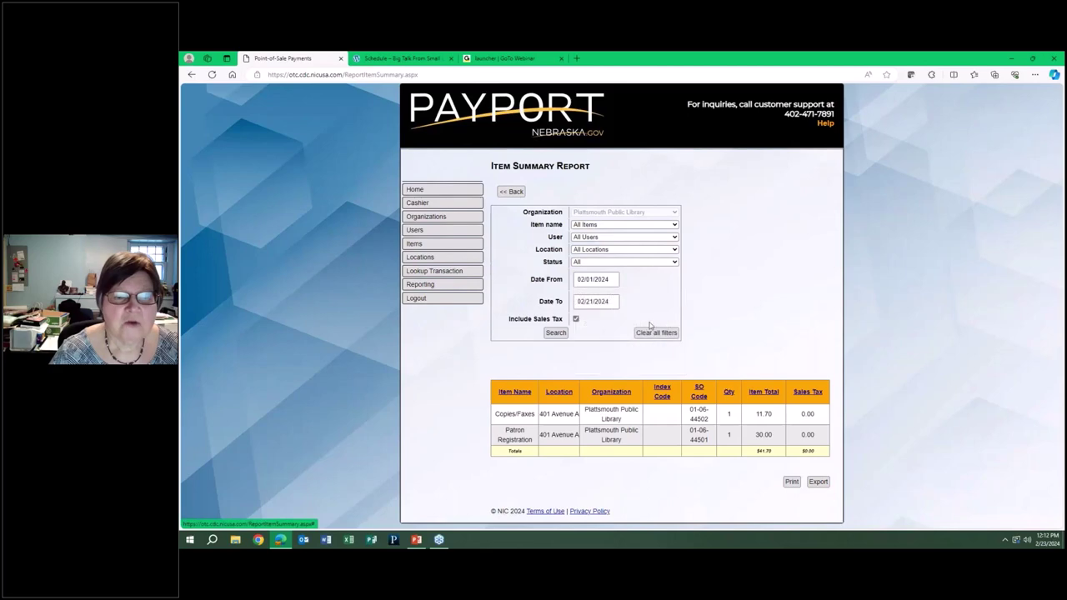
left_click(562, 333)
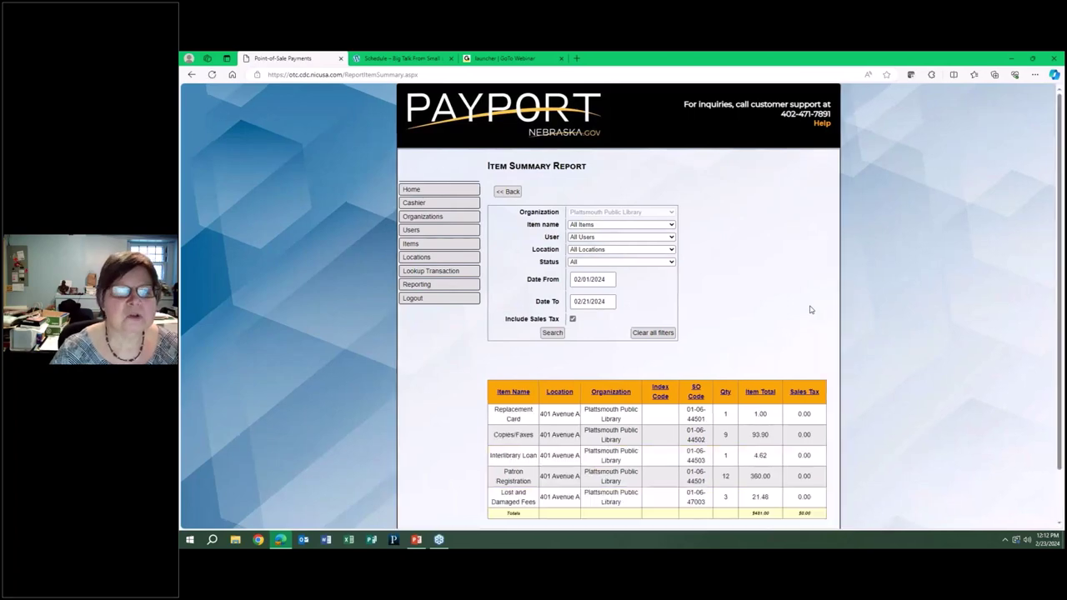
scroll(815, 299, "down", 2)
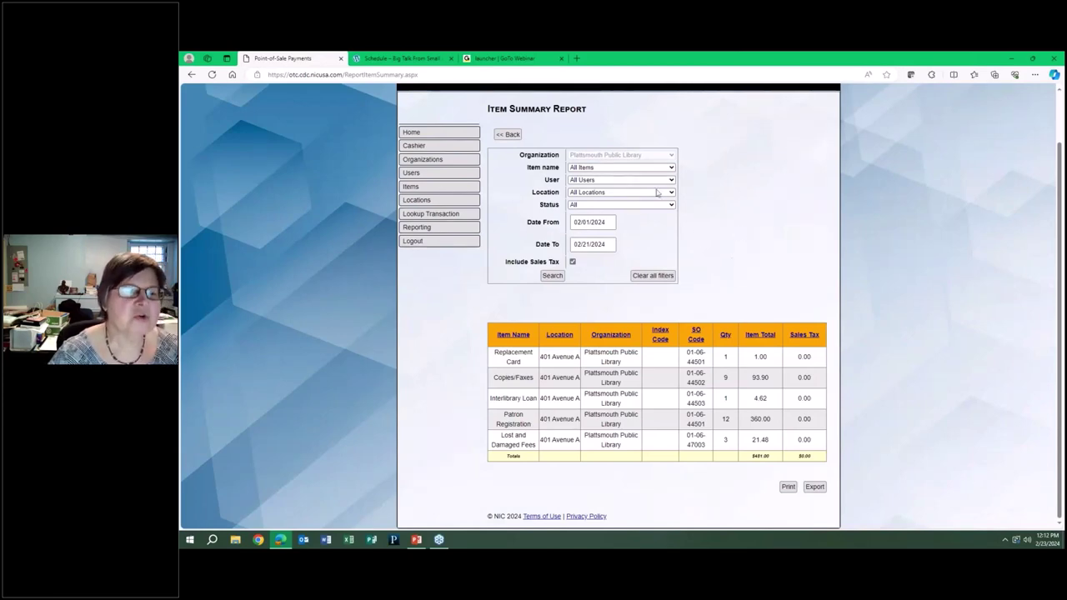
Step: Open the Lookup Transaction search, with dates defaulting to 02/17/2024 through 02/23/2024
left_click(447, 217)
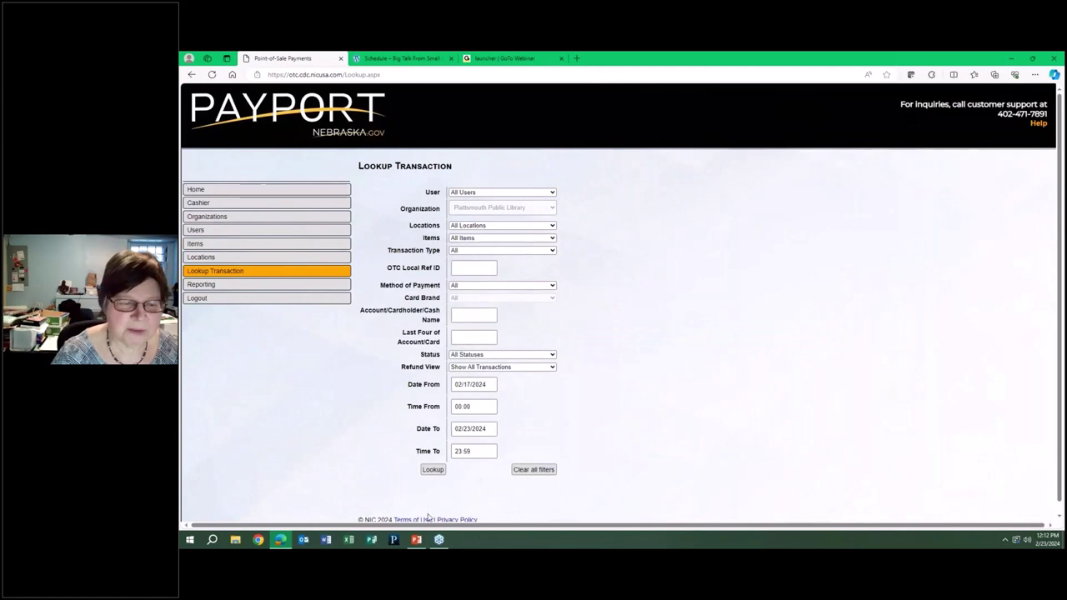
mouse_move(416, 541)
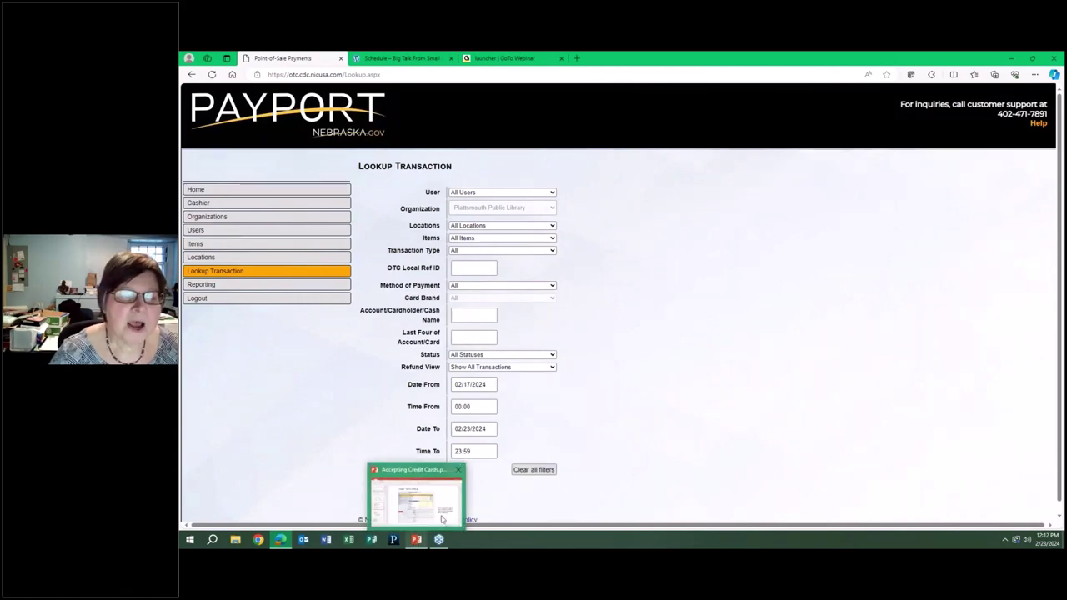
Step: Show the Accepting Credit Cards deck's last slide, Lookup Transactions, then return to slide 1
left_click(443, 519)
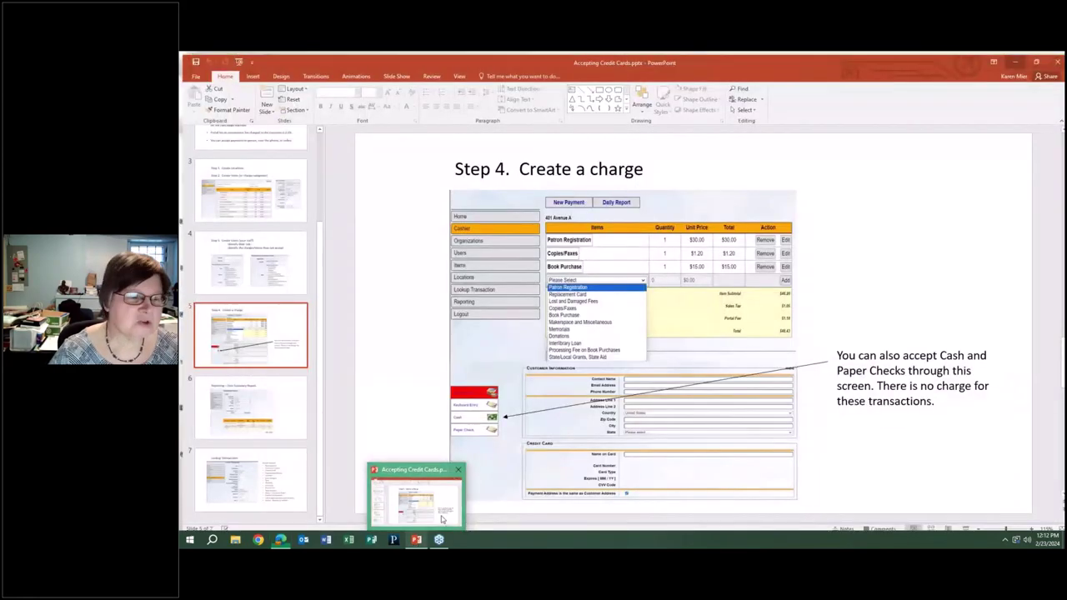
key("End")
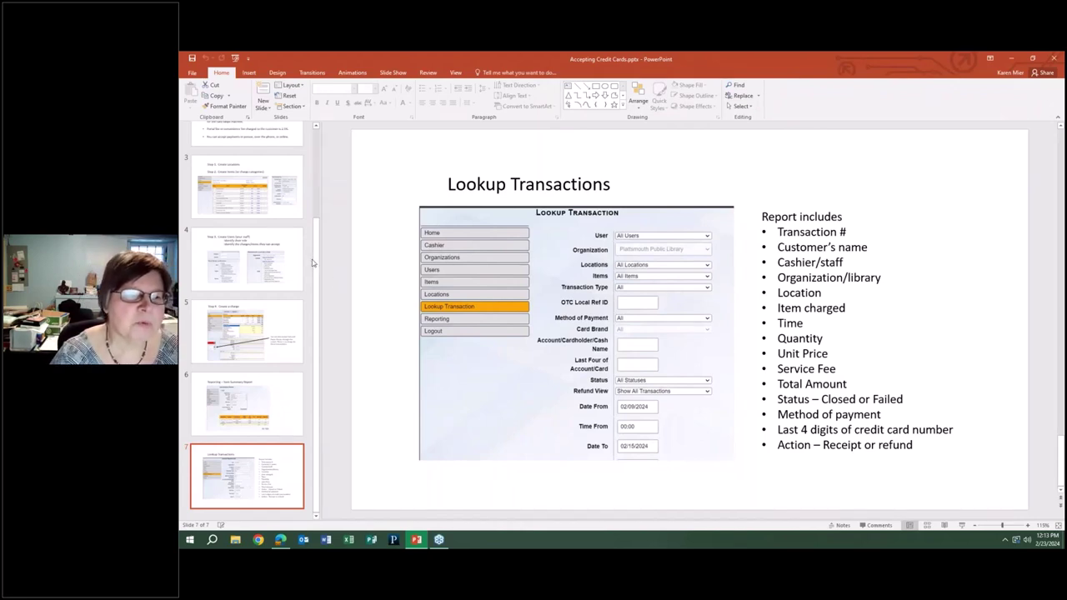
scroll(323, 223, "up", 1)
scroll(322, 223, "up", 4)
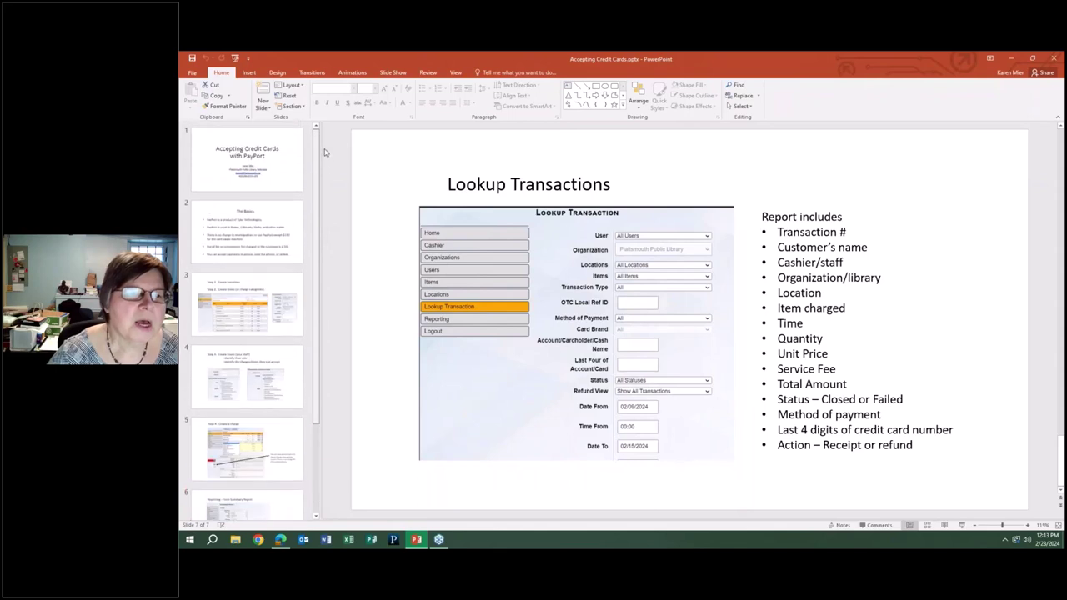
left_click(260, 173)
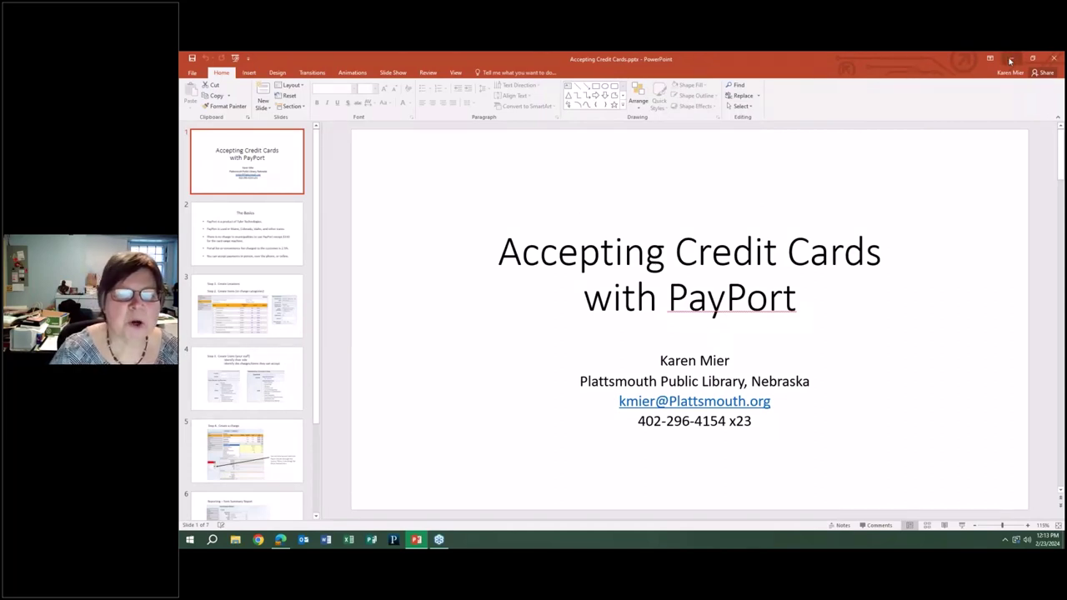
Step: Minimize PowerPoint so the PayPort Lookup Transaction search form shows again
left_click(1013, 61)
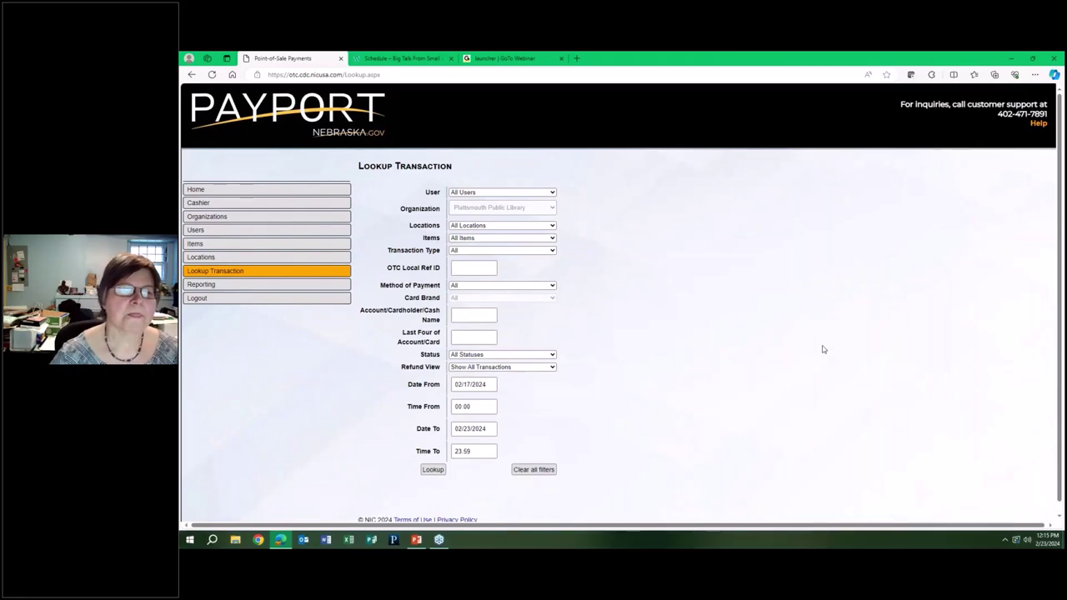
left_click(254, 204)
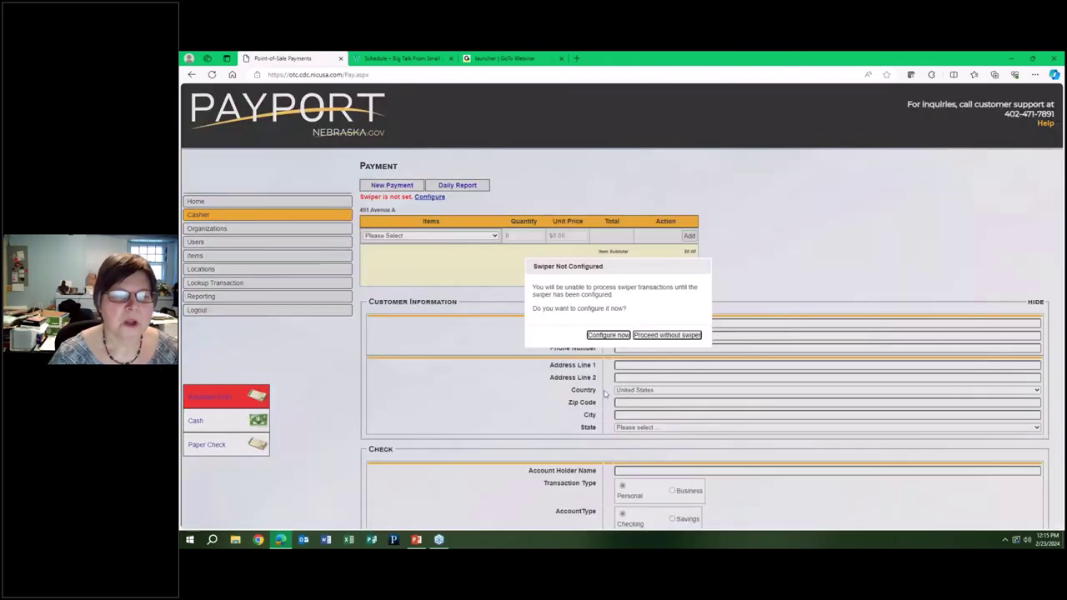
left_click(667, 335)
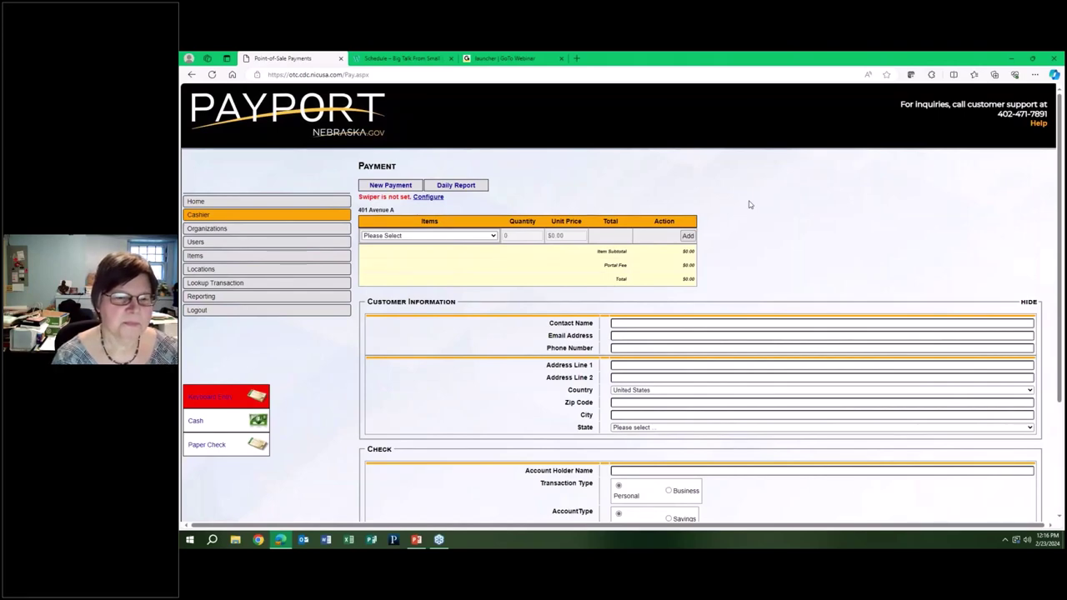
Step: Restore PowerPoint showing slide 1 of the Accepting Credit Cards with PayPort deck
left_click(416, 541)
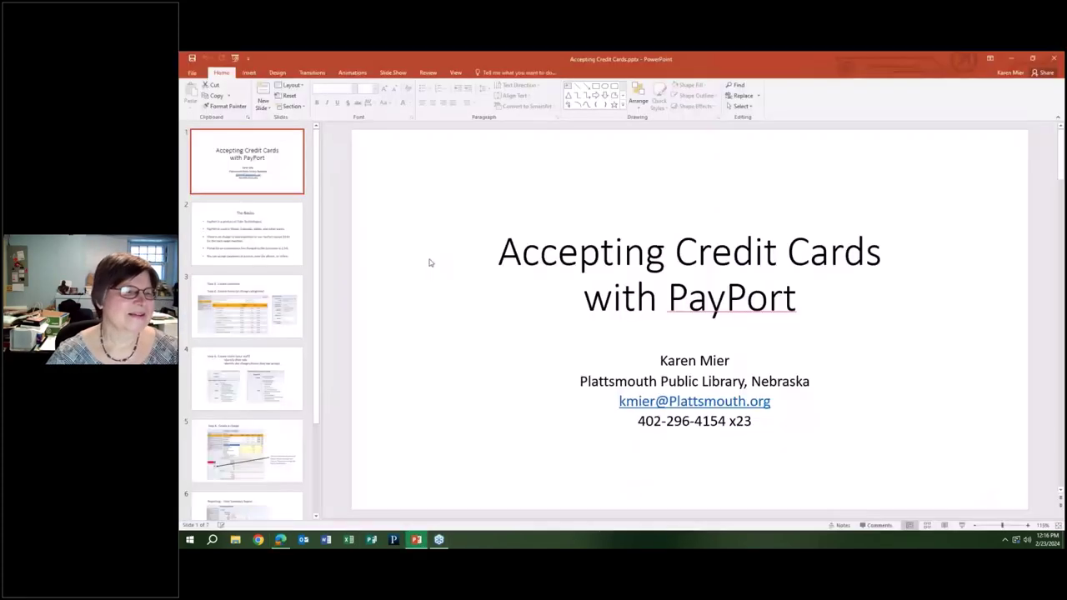